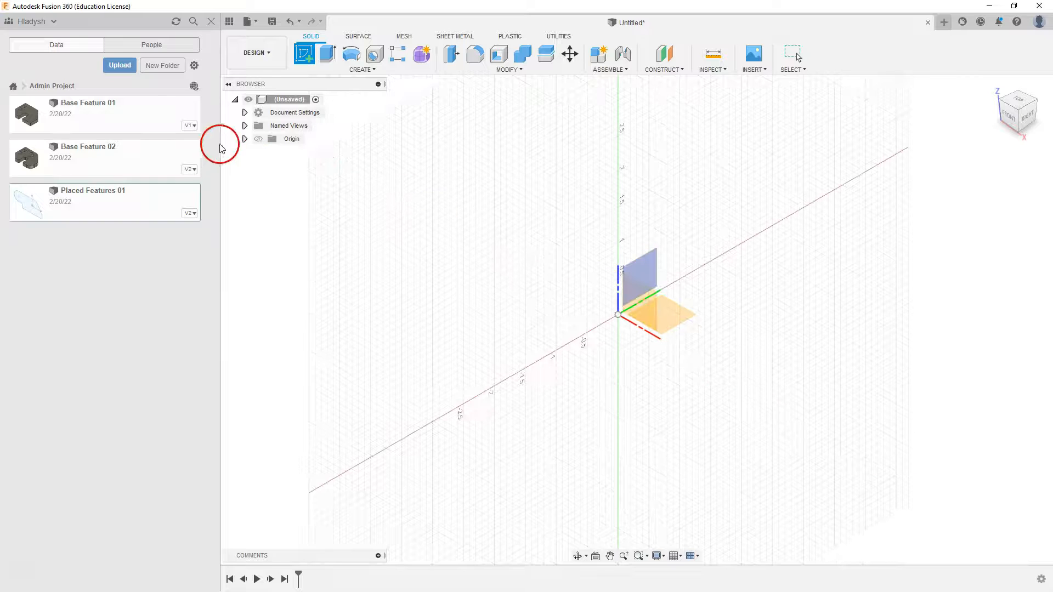
Start a new sketch on the horizontal XY origin plane.
{"action": "left_click", "coordinate": [245, 139]}
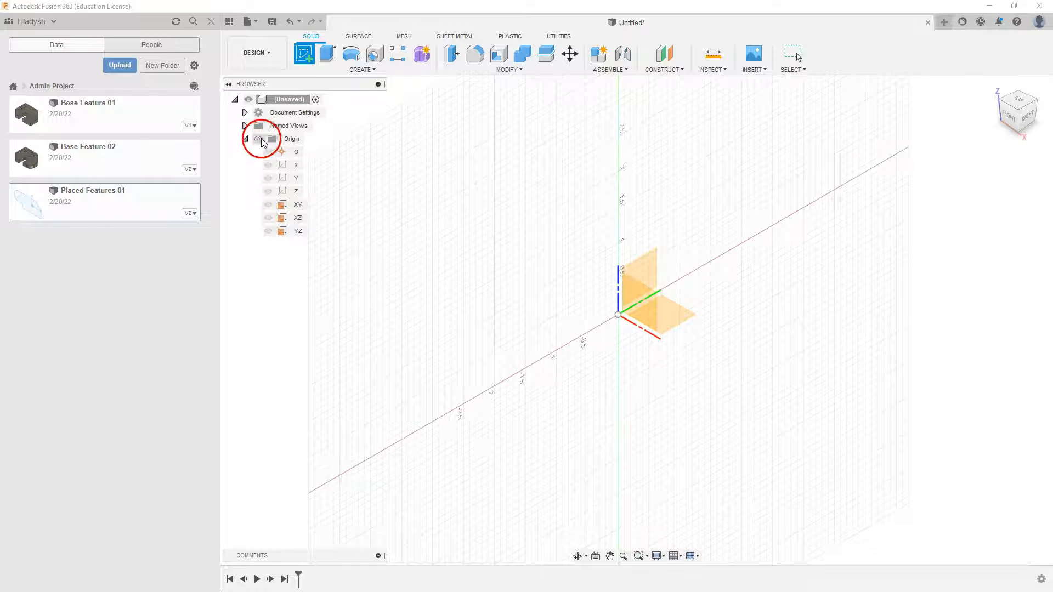
{"action": "left_click", "coordinate": [679, 319]}
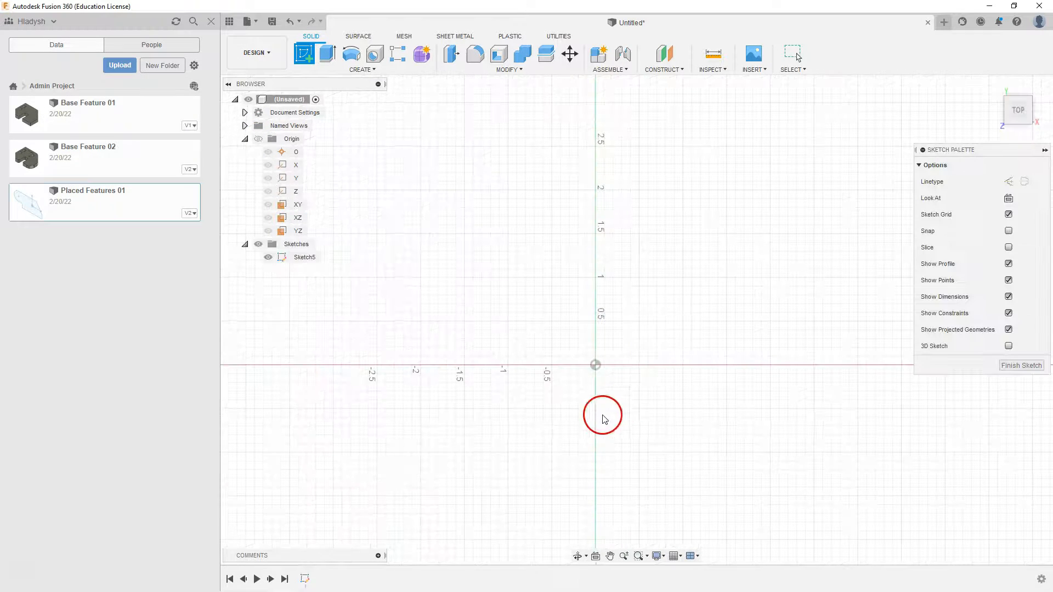
{"action": "scroll", "coordinate": [576, 447], "scroll_direction": "up", "scroll_amount": 3}
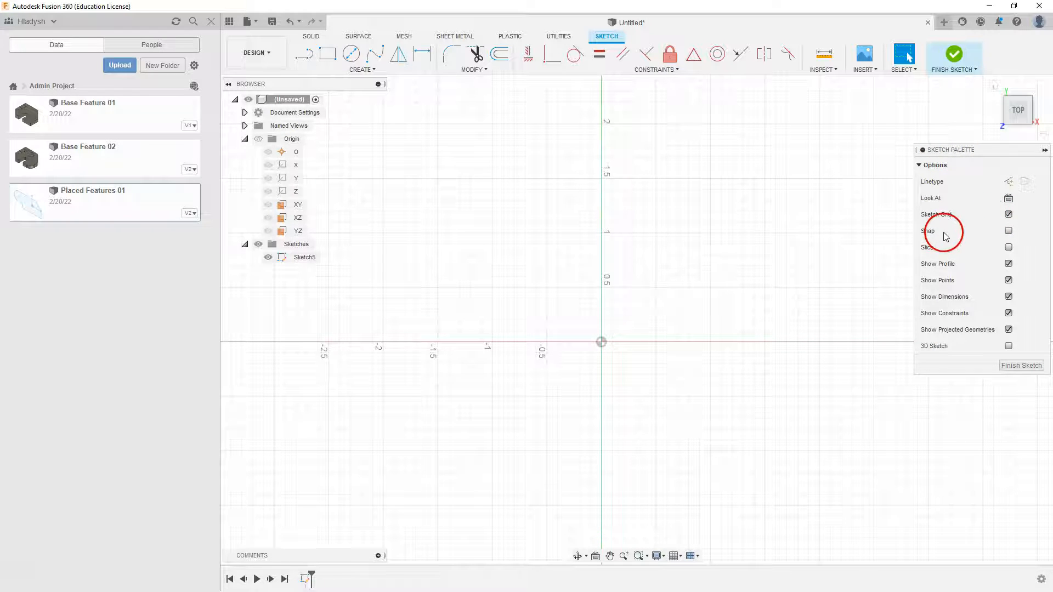
Try switching the sketch grid off, and switch it back on.
{"action": "left_click", "coordinate": [1009, 231]}
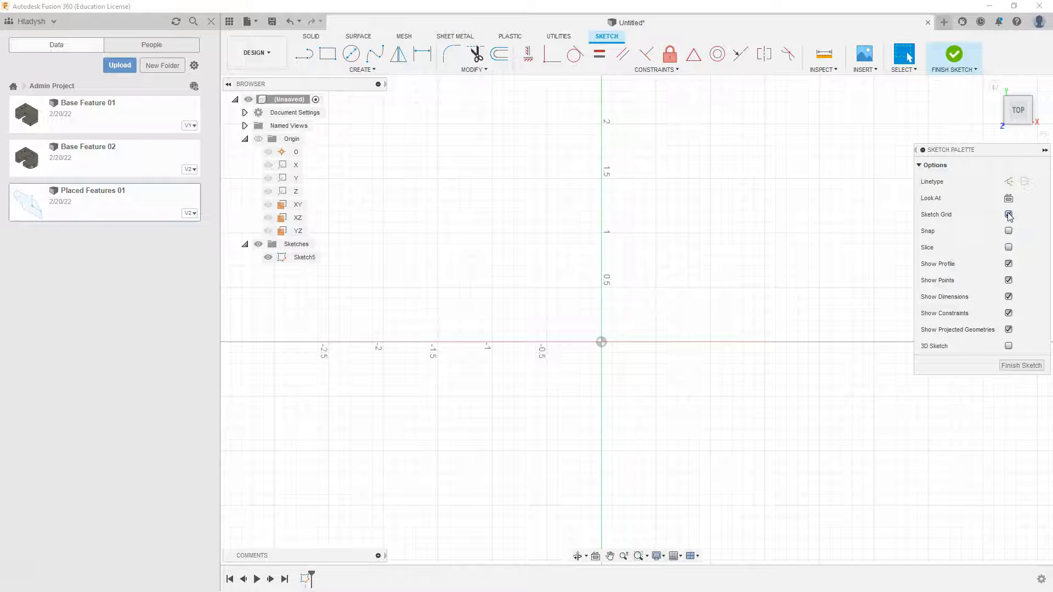
{"action": "left_click", "coordinate": [1009, 215]}
{"action": "left_click", "coordinate": [1010, 215]}
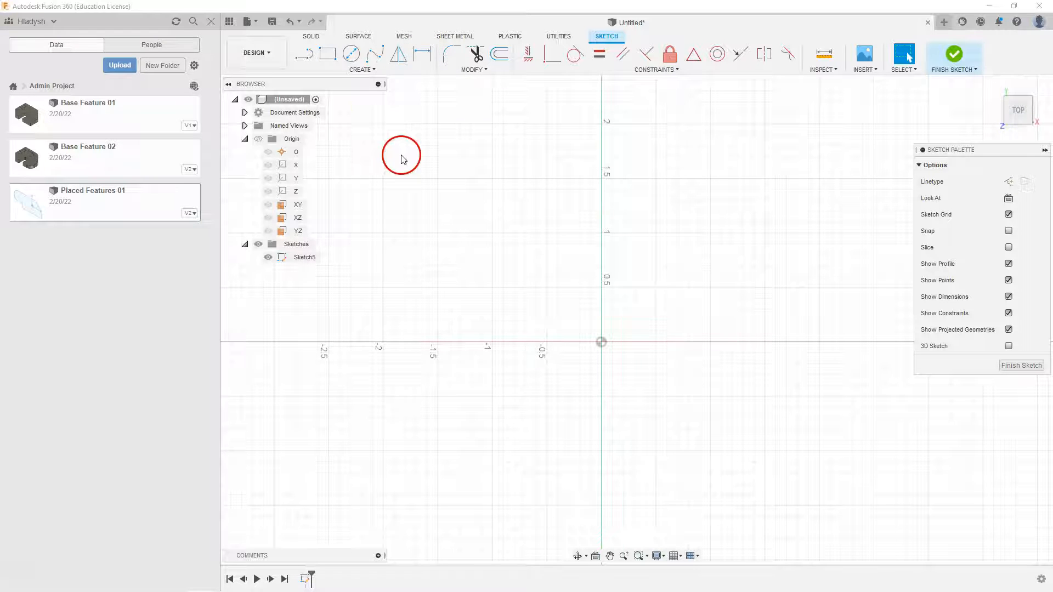
{"action": "left_click", "coordinate": [305, 57]}
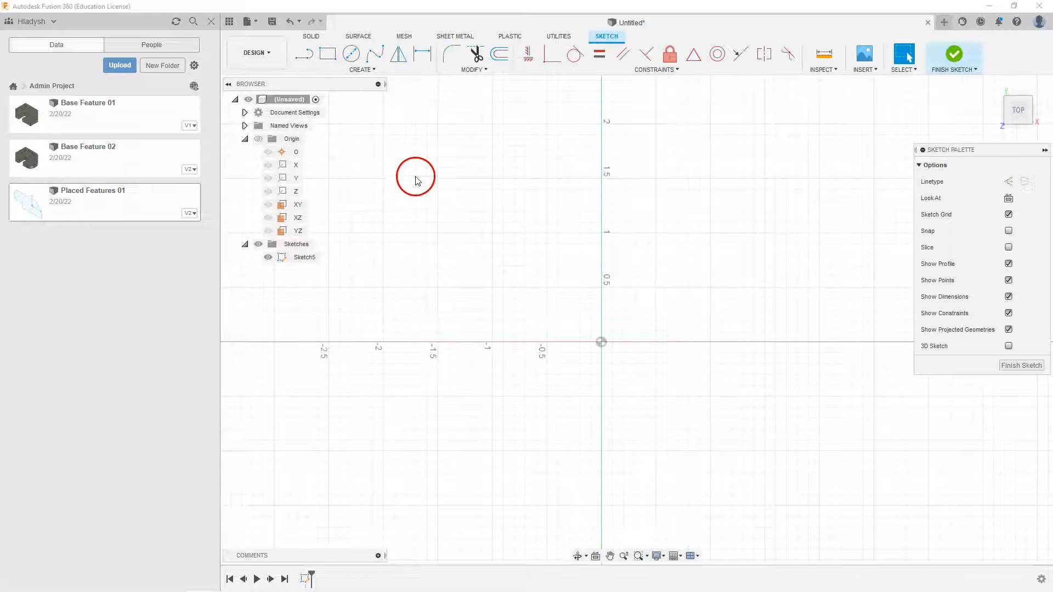
{"action": "left_click", "coordinate": [375, 71]}
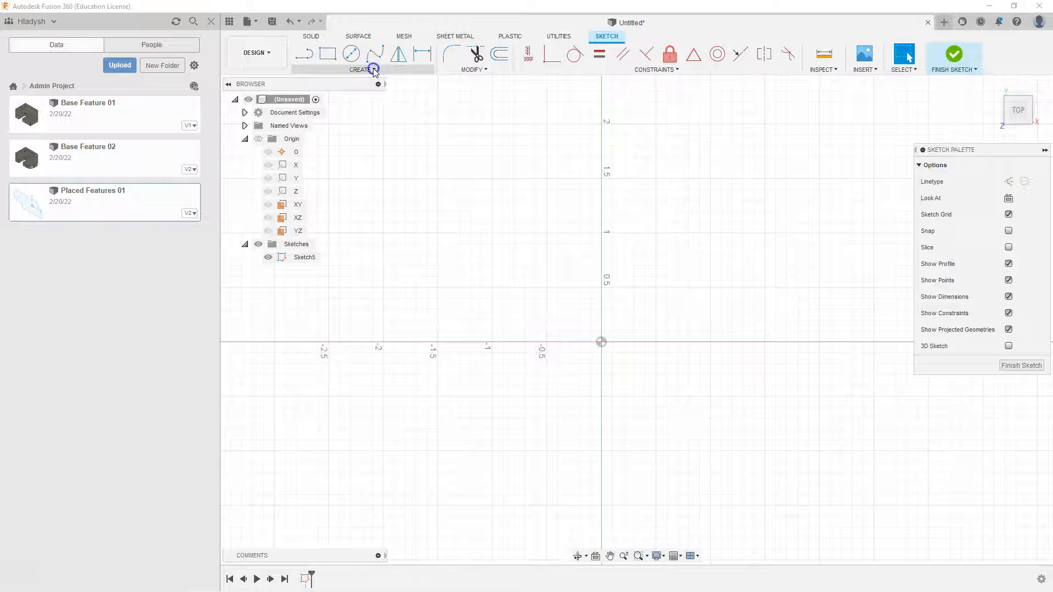
{"action": "mouse_move", "coordinate": [360, 97]}
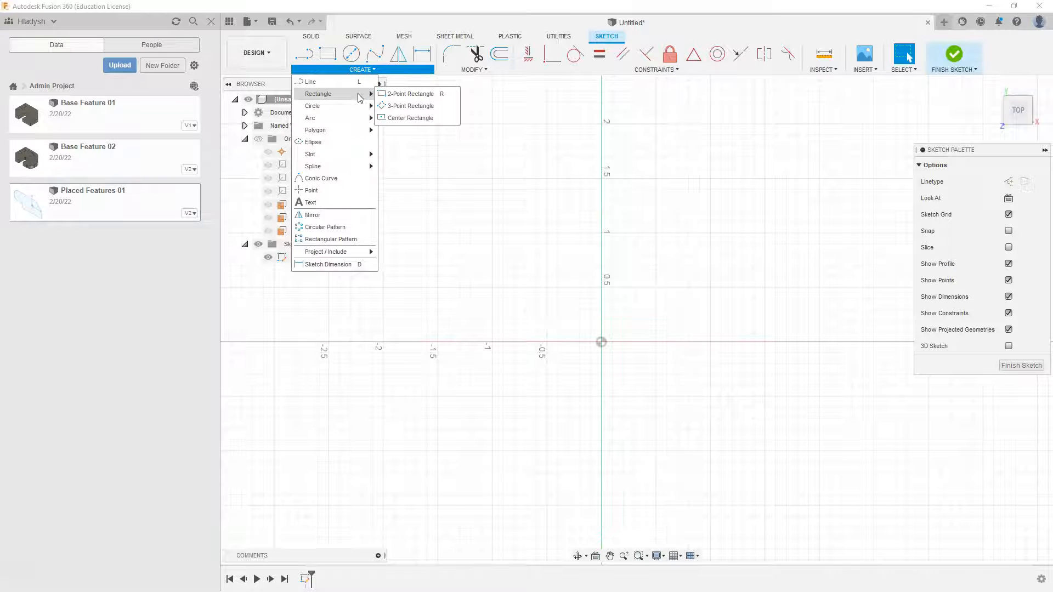
{"action": "left_click", "coordinate": [363, 104]}
{"action": "left_click", "coordinate": [354, 108]}
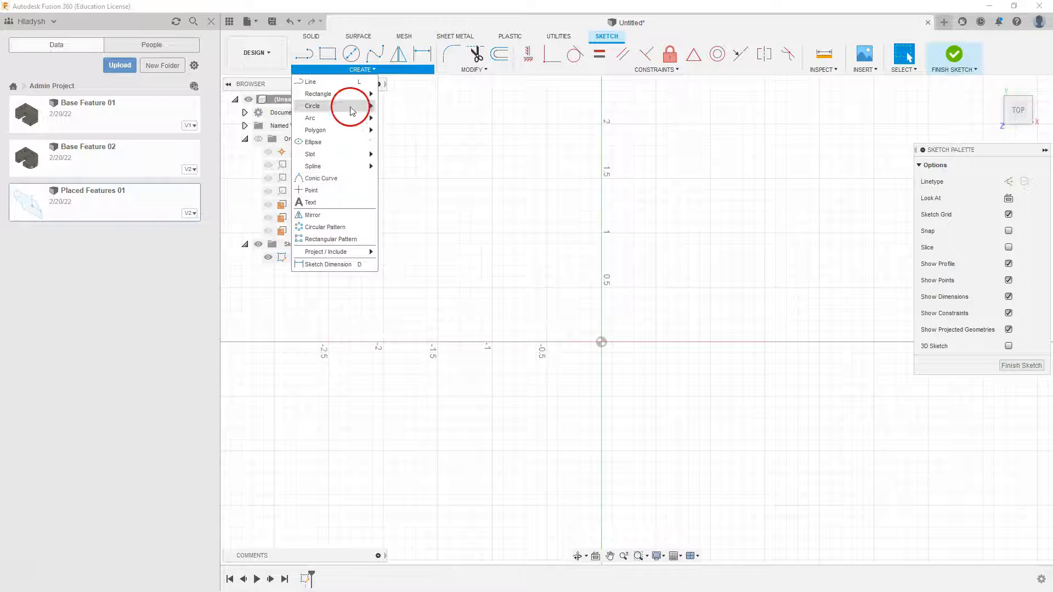
{"action": "left_click", "coordinate": [420, 95]}
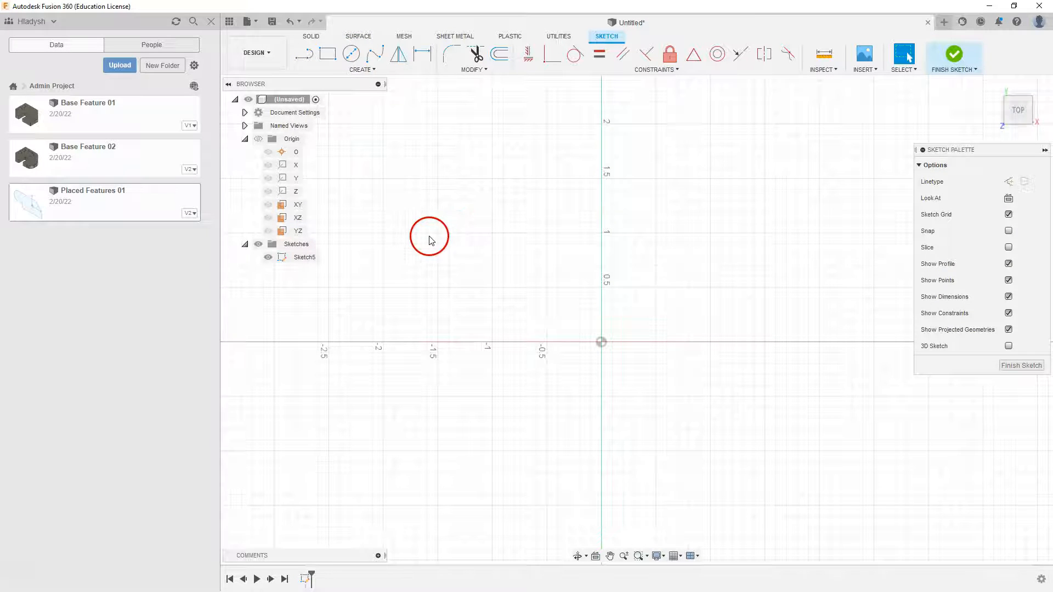
Try sketching a sloped line 3.00 in long above the origin, and undo it.
{"action": "left_click", "coordinate": [302, 57]}
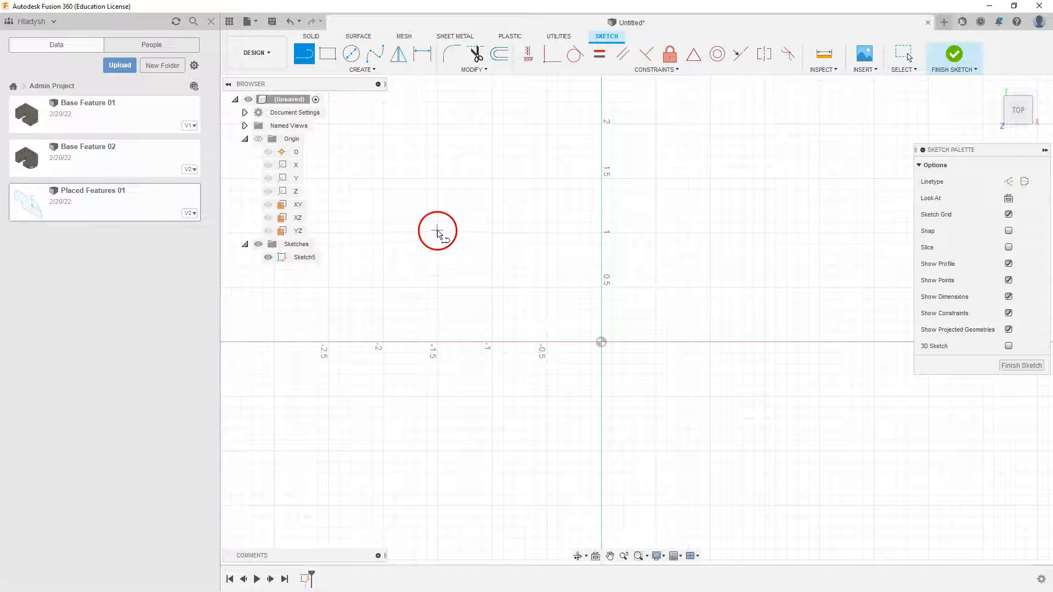
{"action": "left_click", "coordinate": [438, 233]}
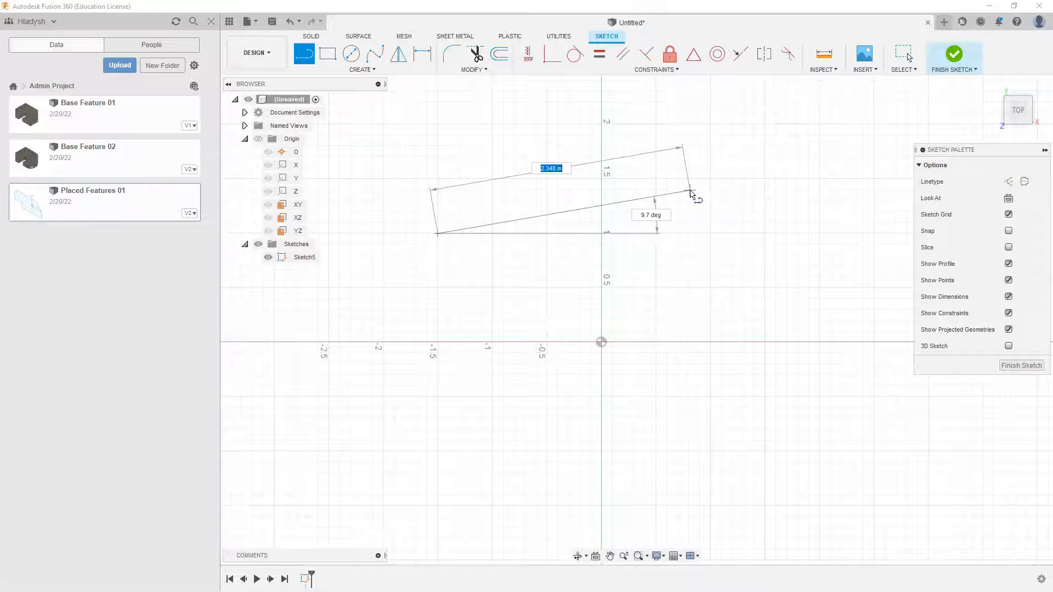
{"action": "left_click", "coordinate": [694, 202]}
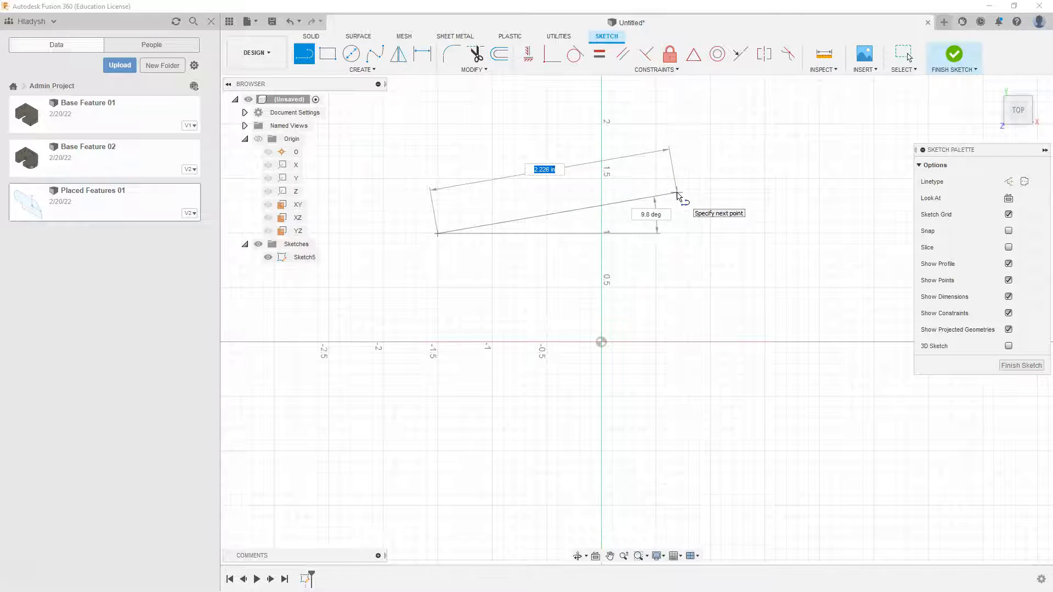
{"action": "key", "text": "Return"}
{"action": "key", "text": "Escape"}
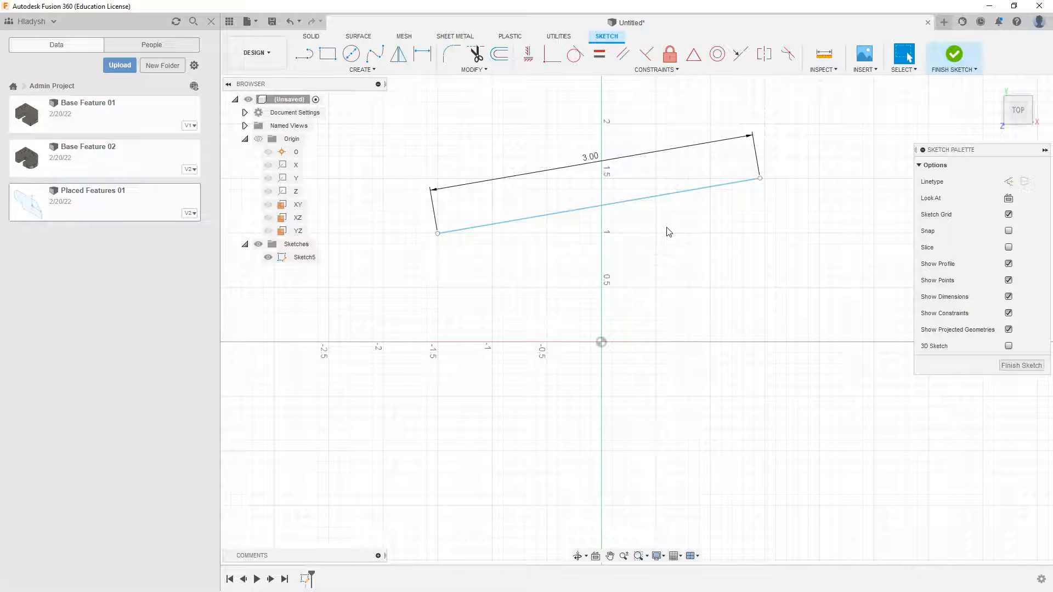
{"action": "key", "text": "ctrl+z"}
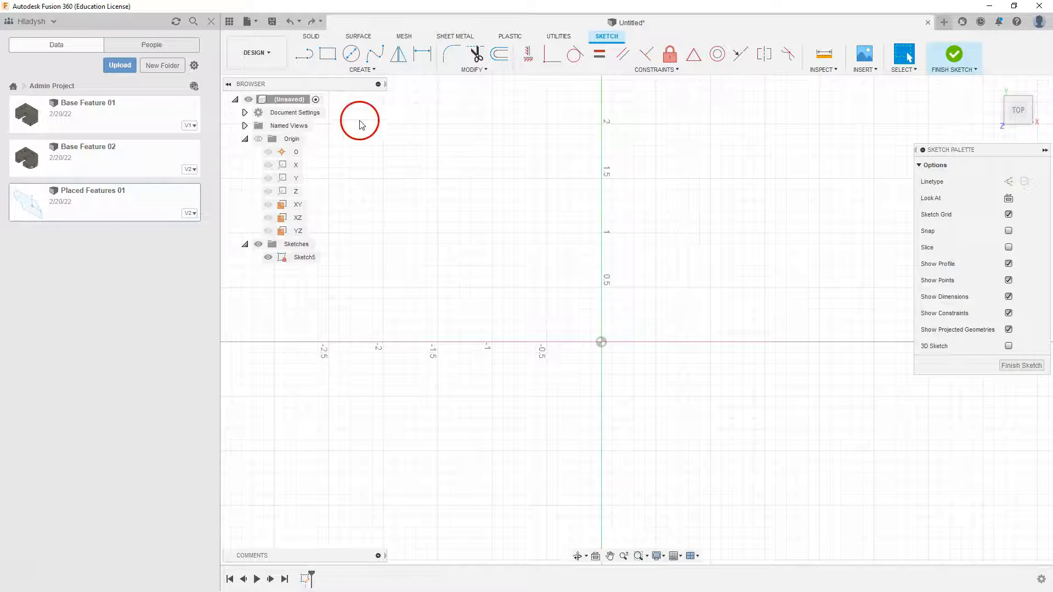
Sketch a closed six-sided line profile around the origin, with a stepped right side and a slanted left edge about 2.5 in long.
{"action": "left_click", "coordinate": [304, 54]}
{"action": "left_click", "coordinate": [454, 238]}
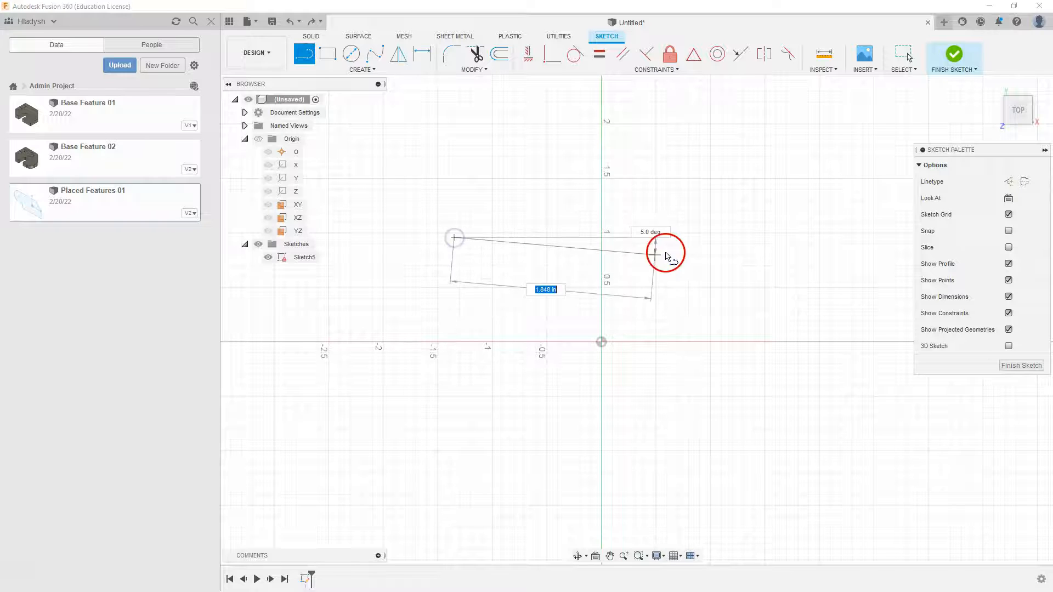
{"action": "left_click", "coordinate": [742, 238]}
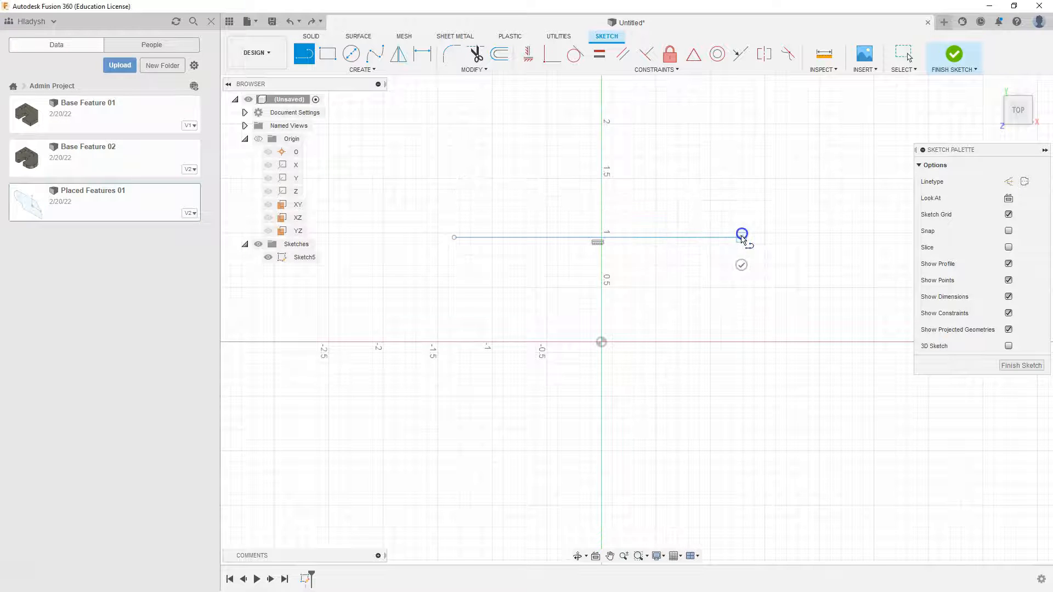
{"action": "left_click", "coordinate": [741, 396]}
{"action": "left_click", "coordinate": [830, 397]}
{"action": "left_click", "coordinate": [831, 508]}
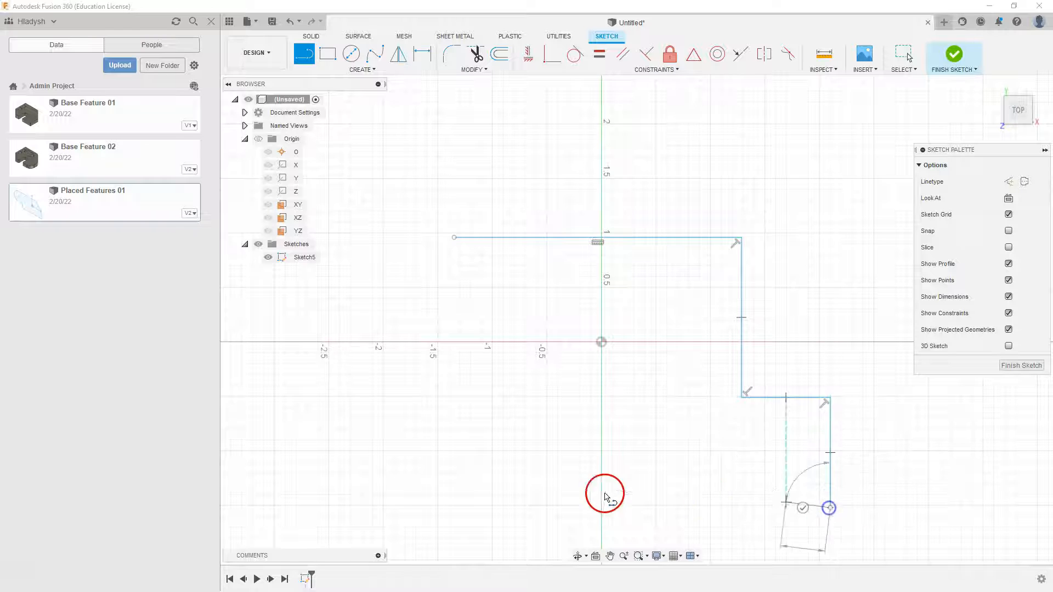
{"action": "left_click", "coordinate": [504, 508]}
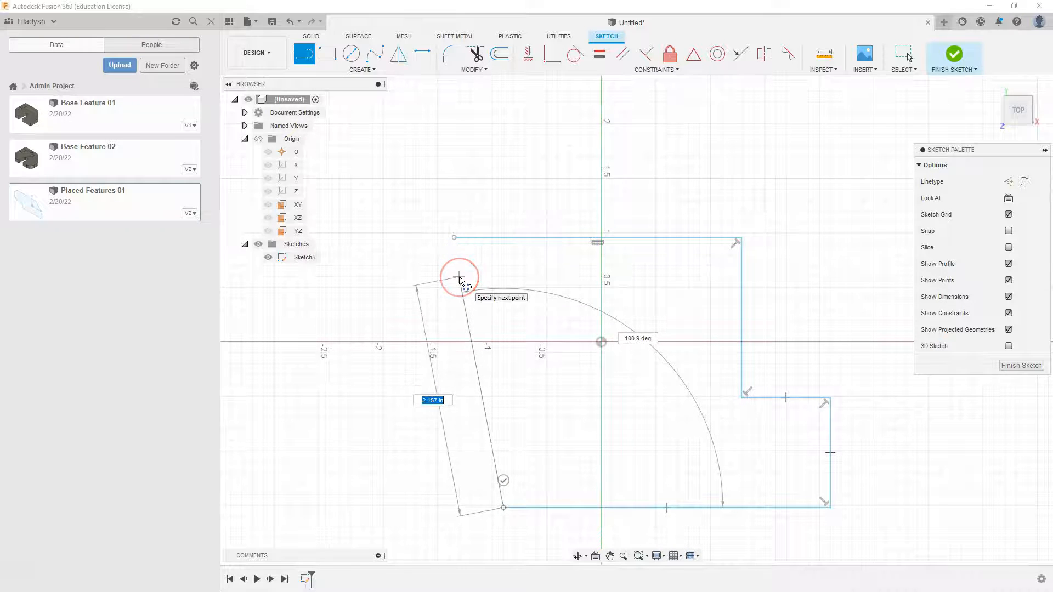
{"action": "left_click", "coordinate": [454, 237]}
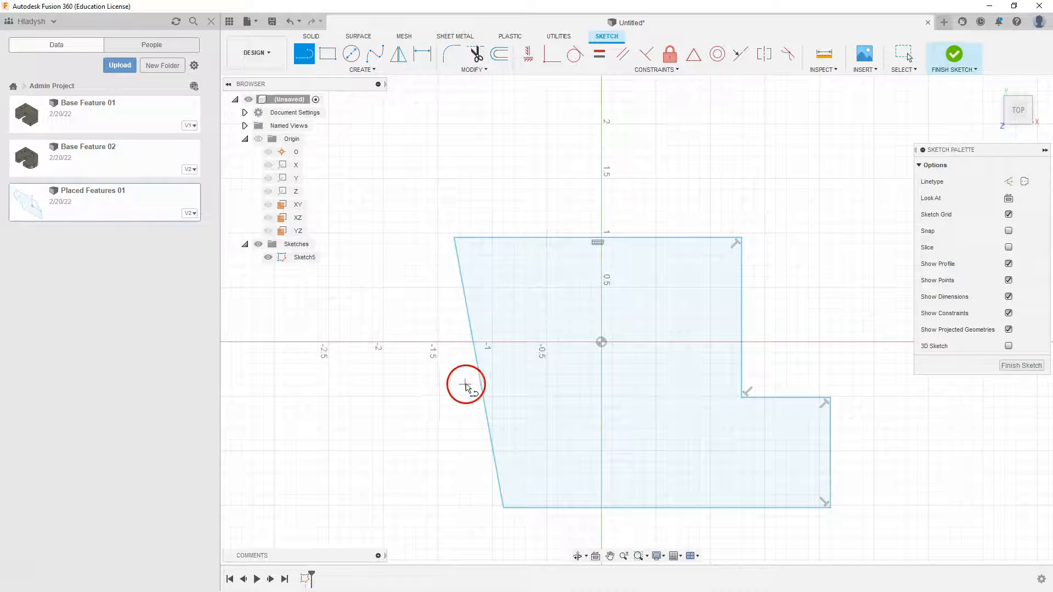
{"action": "scroll", "coordinate": [649, 143], "scroll_direction": "up", "scroll_amount": 1}
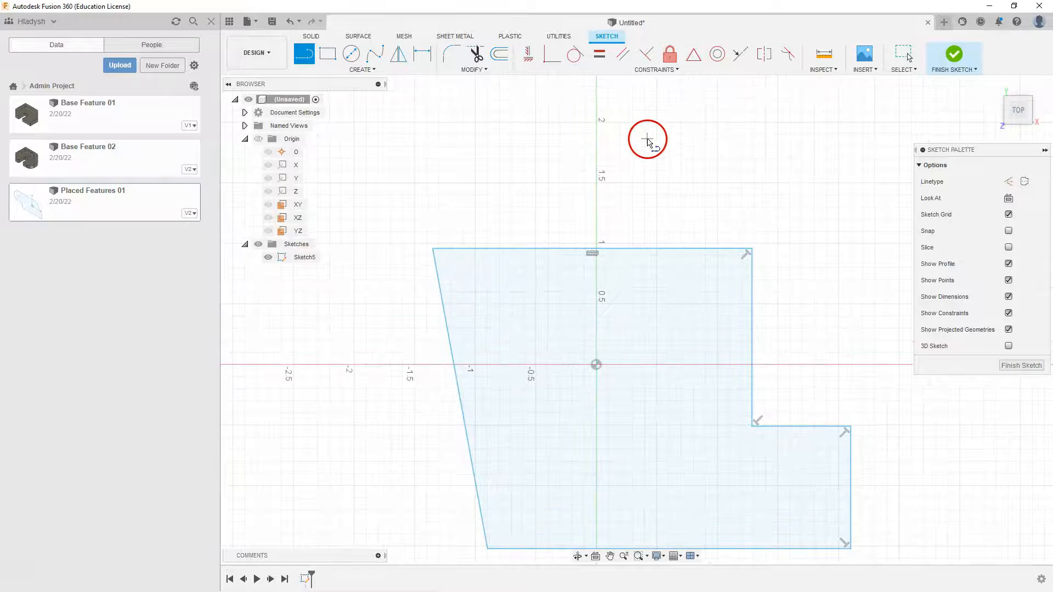
{"action": "scroll", "coordinate": [713, 239], "scroll_direction": "down", "scroll_amount": 1}
{"action": "scroll", "coordinate": [776, 536], "scroll_direction": "down", "scroll_amount": 2}
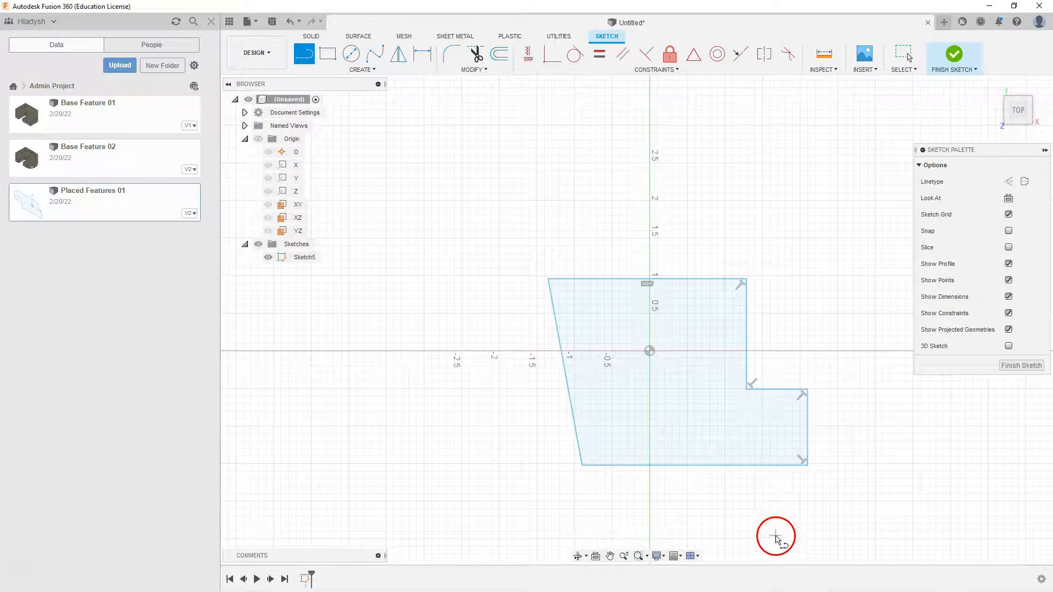
{"action": "scroll", "coordinate": [716, 463], "scroll_direction": "up", "scroll_amount": 2}
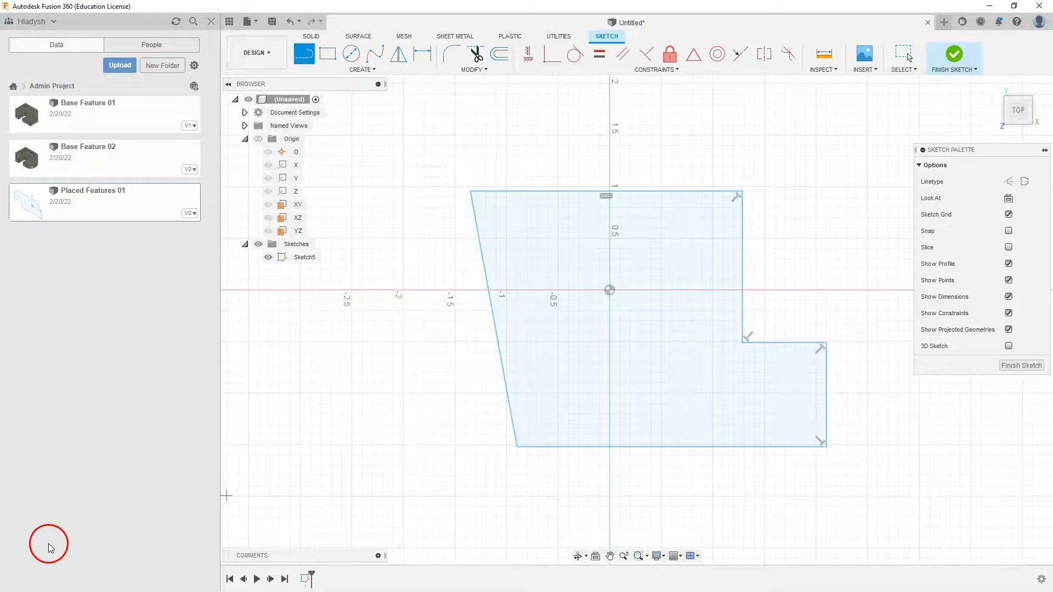
{"action": "key", "text": "Escape"}
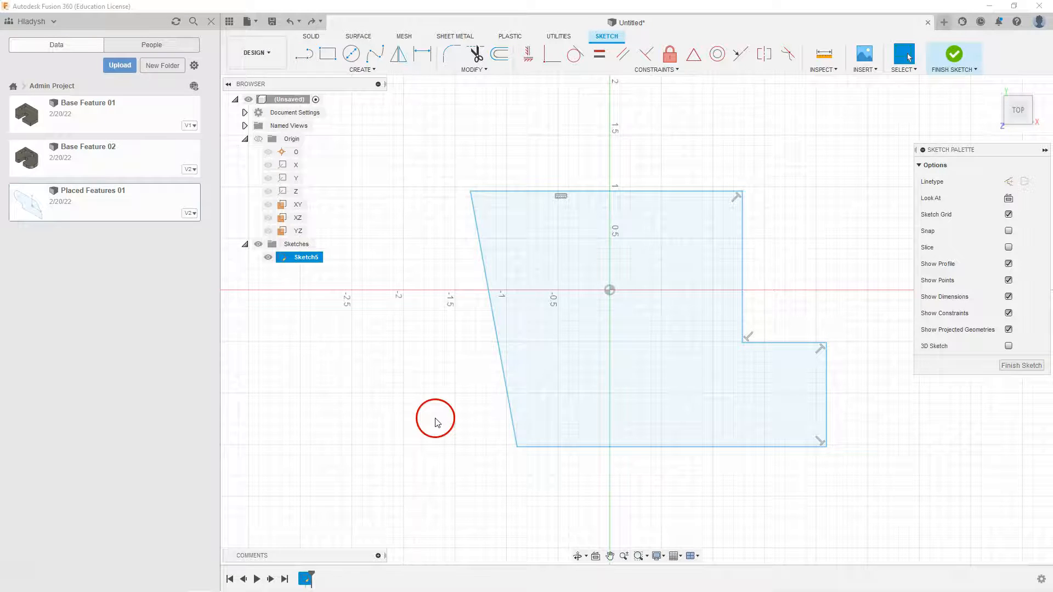
{"action": "left_click", "coordinate": [497, 334]}
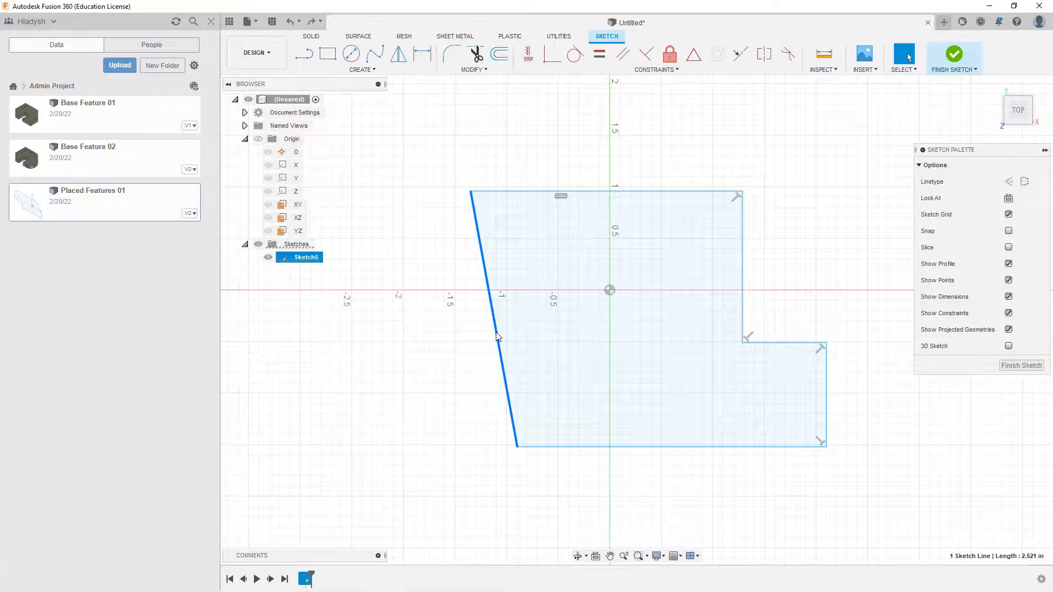
{"action": "right_click", "coordinate": [495, 332]}
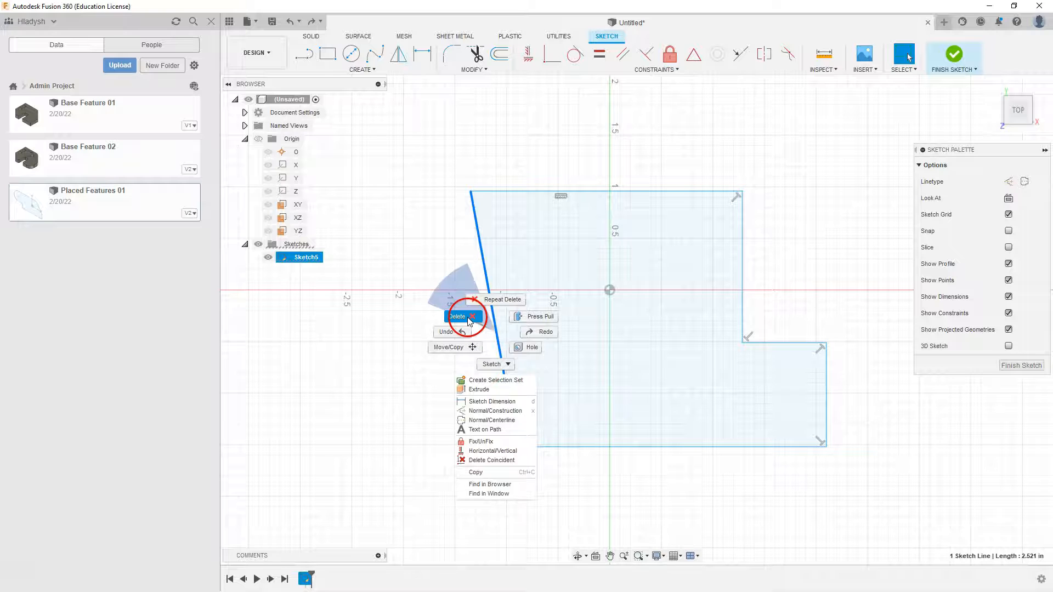
{"action": "left_click", "coordinate": [443, 350]}
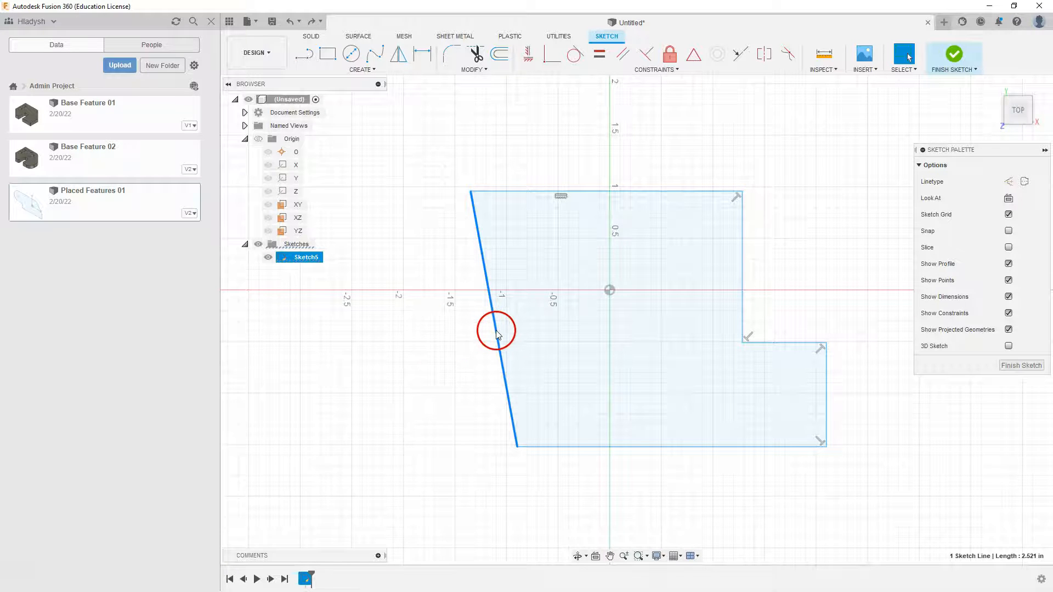
{"action": "right_click", "coordinate": [501, 362]}
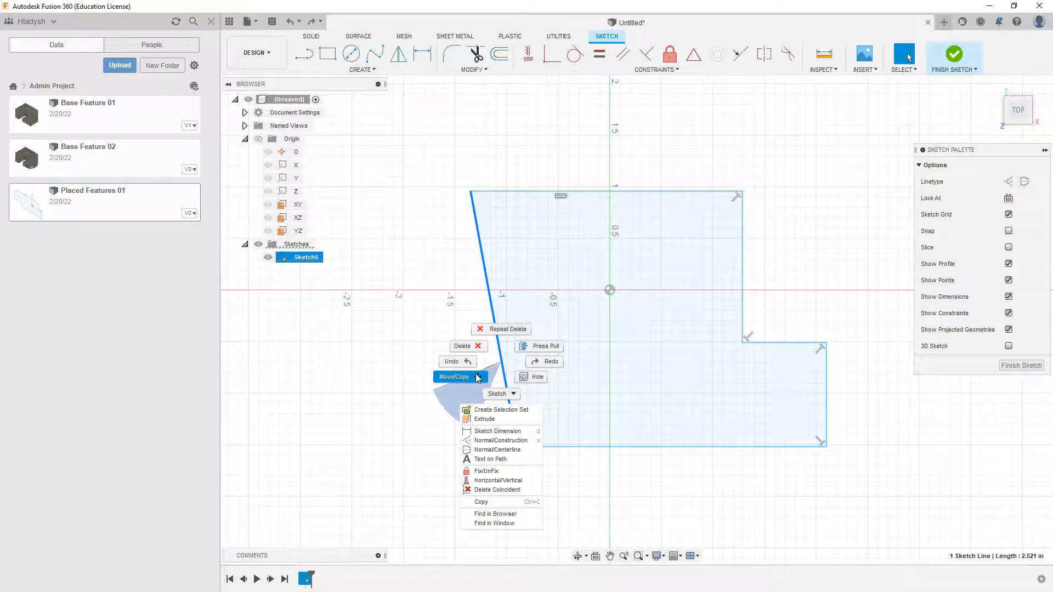
{"action": "left_click", "coordinate": [476, 377]}
{"action": "left_click", "coordinate": [481, 365]}
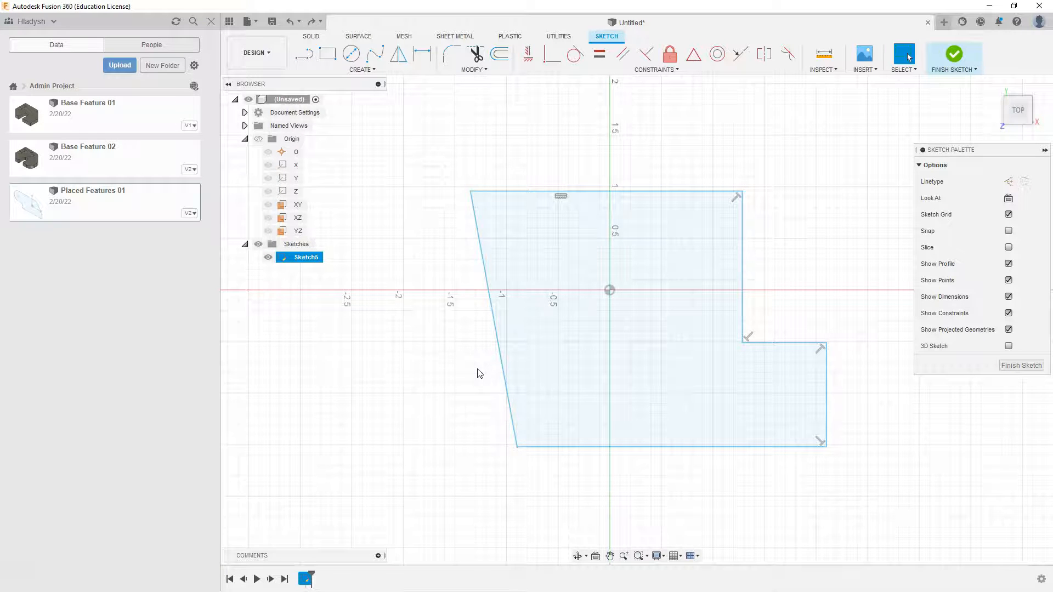
Try deleting the entire closed profile, and undo the deletion.
{"action": "mouse_move", "coordinate": [444, 475]}
{"action": "left_mouse_down"}
{"action": "mouse_move", "coordinate": [493, 438]}
{"action": "mouse_move", "coordinate": [667, 209]}
{"action": "mouse_move", "coordinate": [850, 160]}
{"action": "left_mouse_up"}
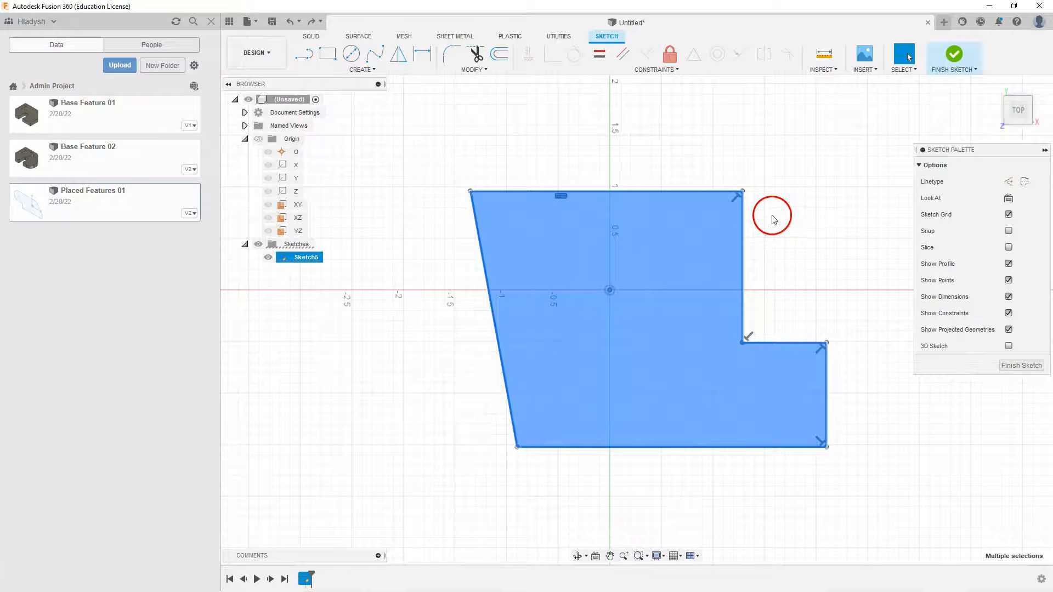
{"action": "right_click", "coordinate": [741, 218]}
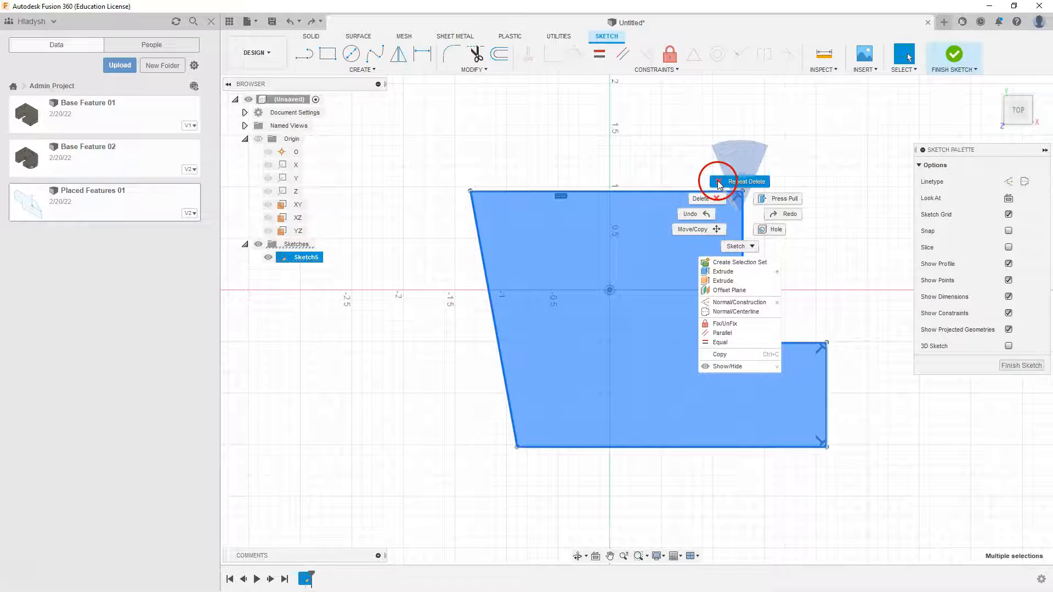
{"action": "left_click", "coordinate": [721, 156]}
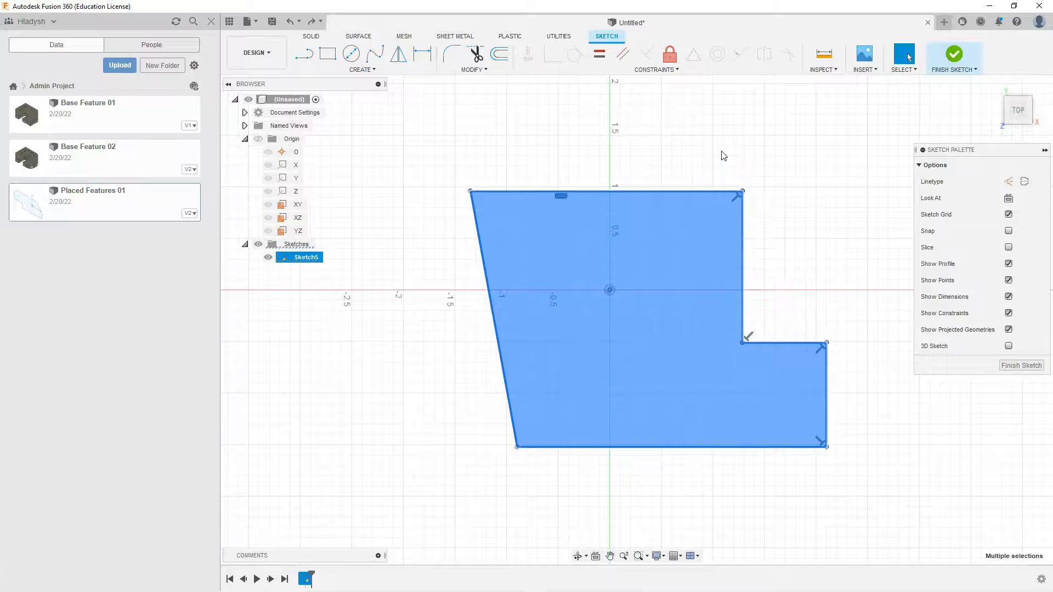
{"action": "key", "text": "Delete"}
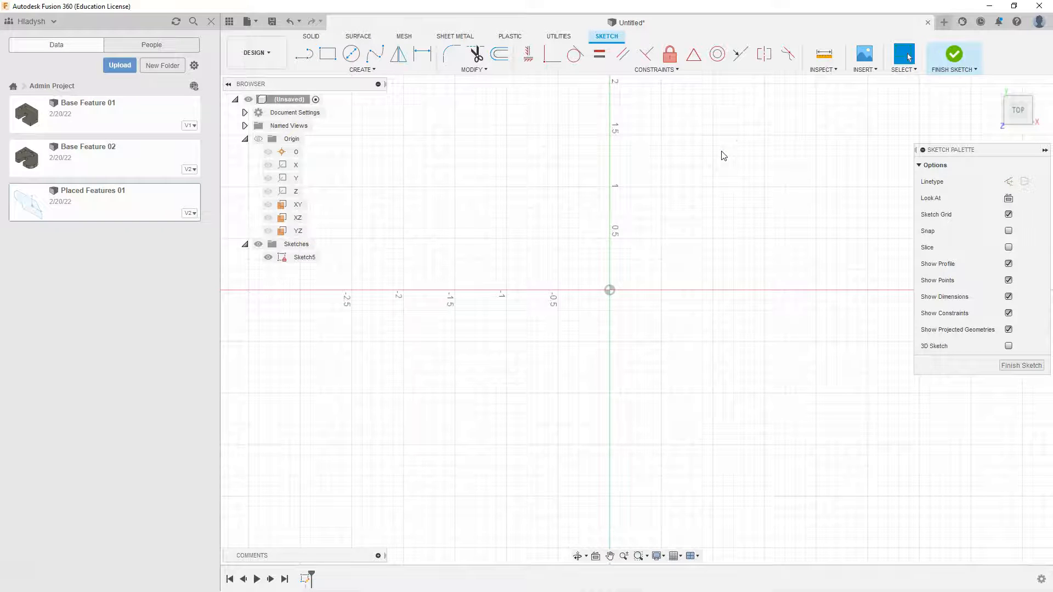
{"action": "key", "text": "ctrl+z"}
Delete the profile's upper right vertical line, and shorten the top line so its right end sits at about X 0.40 in.
{"action": "left_click", "coordinate": [743, 235]}
{"action": "key", "text": "Delete"}
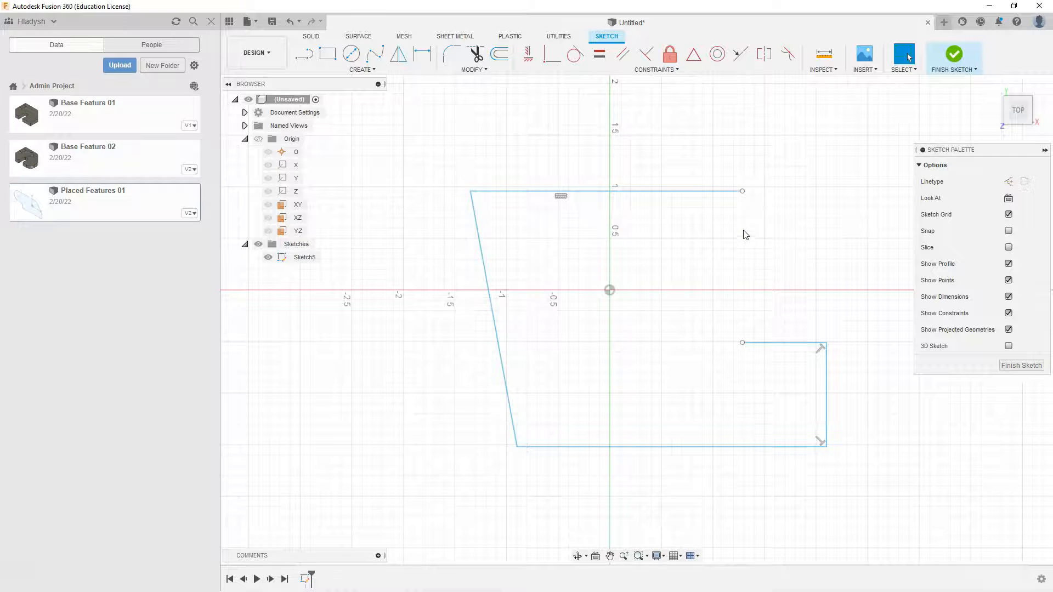
{"action": "left_click", "coordinate": [735, 193]}
{"action": "left_click_drag", "start_coordinate": [732, 192], "coordinate": [651, 192]}
{"action": "left_click", "coordinate": [696, 263]}
{"action": "left_click", "coordinate": [752, 348]}
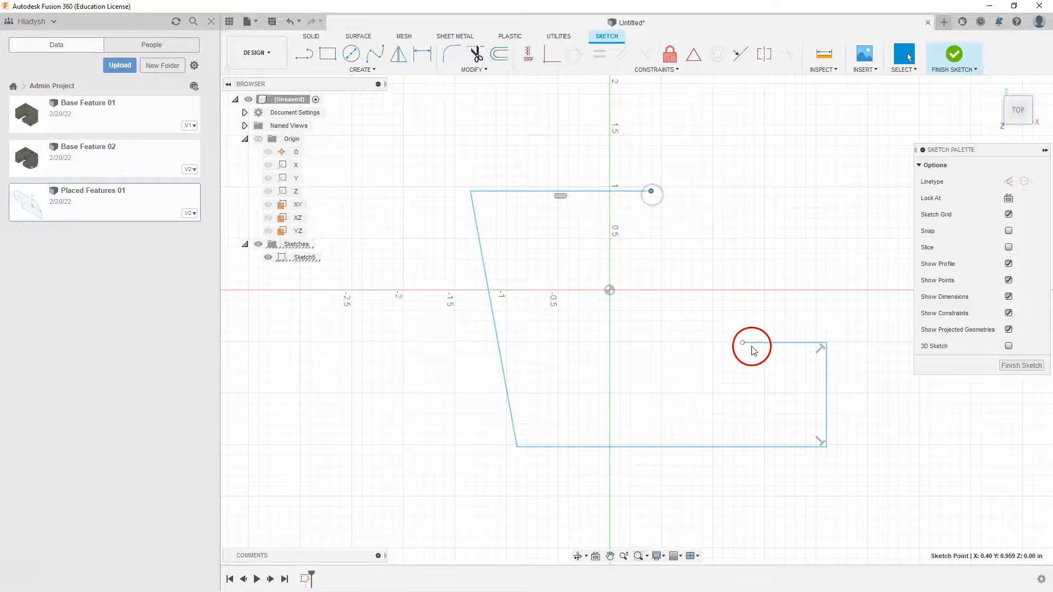
Lengthen the step's horizontal line toward the left, and move the profile's lower left corner to about X -1.26, Y -1.40 in.
{"action": "left_click_drag", "start_coordinate": [743, 346], "coordinate": [718, 317]}
{"action": "mouse_move", "coordinate": [687, 261]}
{"action": "left_mouse_down"}
{"action": "mouse_move", "coordinate": [687, 231]}
{"action": "mouse_move", "coordinate": [666, 340]}
{"action": "left_mouse_up"}
{"action": "mouse_move", "coordinate": [522, 449]}
{"action": "left_mouse_down"}
{"action": "mouse_move", "coordinate": [420, 447]}
{"action": "mouse_move", "coordinate": [436, 478]}
{"action": "mouse_move", "coordinate": [473, 476]}
{"action": "mouse_move", "coordinate": [497, 419]}
{"action": "mouse_move", "coordinate": [479, 435]}
{"action": "left_mouse_up"}
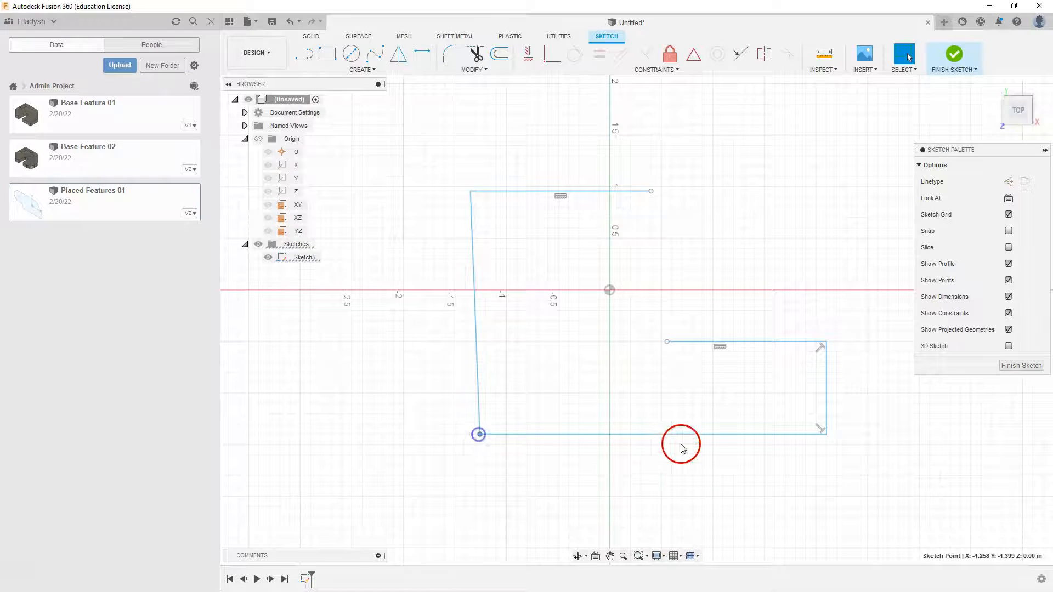
Shift the profile's bottom line down and its slanted left edge, and raise the top line, making it about 2.03 in long.
{"action": "mouse_move", "coordinate": [672, 440]}
{"action": "left_mouse_down"}
{"action": "mouse_move", "coordinate": [665, 463]}
{"action": "mouse_move", "coordinate": [663, 411]}
{"action": "mouse_move", "coordinate": [666, 454]}
{"action": "left_mouse_up"}
{"action": "mouse_move", "coordinate": [475, 245]}
{"action": "left_mouse_down"}
{"action": "mouse_move", "coordinate": [517, 322]}
{"action": "mouse_move", "coordinate": [543, 229]}
{"action": "left_mouse_up"}
{"action": "mouse_move", "coordinate": [527, 190]}
{"action": "left_mouse_down"}
{"action": "mouse_move", "coordinate": [543, 162]}
{"action": "mouse_move", "coordinate": [563, 208]}
{"action": "mouse_move", "coordinate": [576, 181]}
{"action": "mouse_move", "coordinate": [557, 167]}
{"action": "mouse_move", "coordinate": [550, 175]}
{"action": "left_mouse_up"}
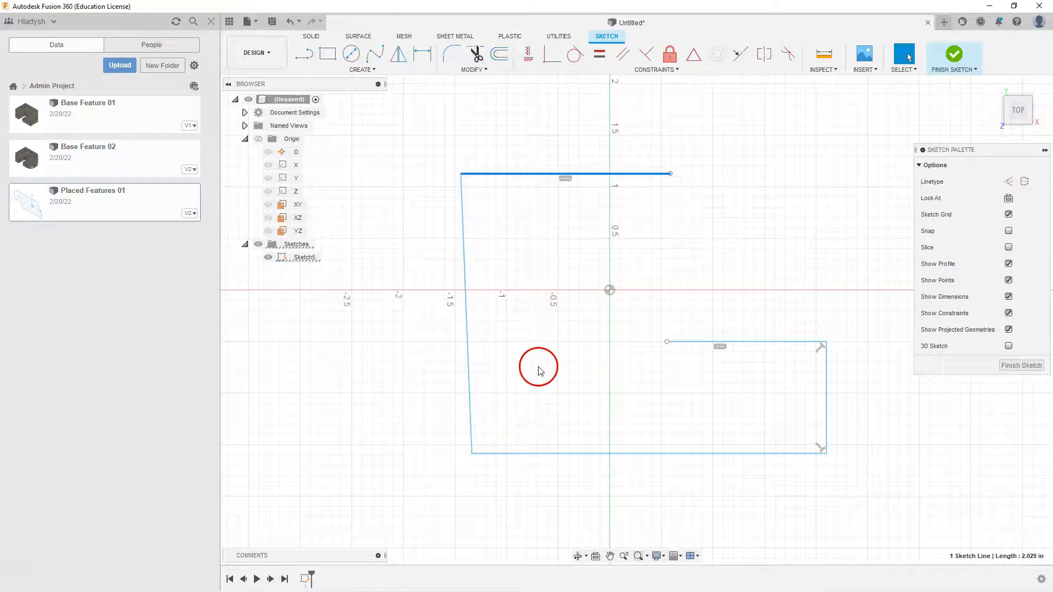
Close the profile with a line from the top line's right end to the step line's left end.
{"action": "left_click", "coordinate": [303, 54]}
{"action": "left_click", "coordinate": [670, 174]}
{"action": "left_click", "coordinate": [667, 342]}
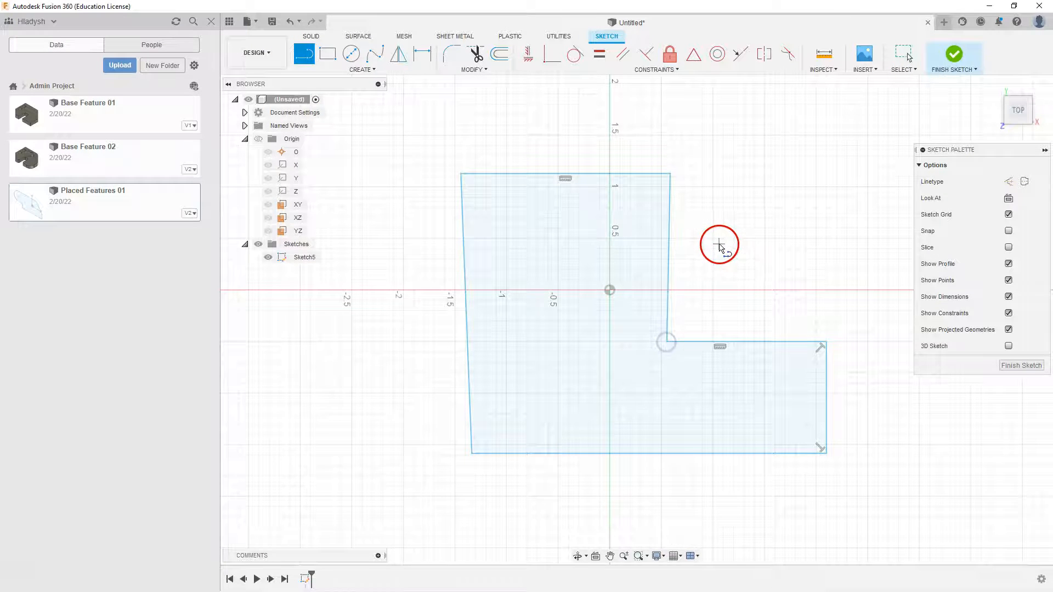
{"action": "left_click", "coordinate": [18, 573]}
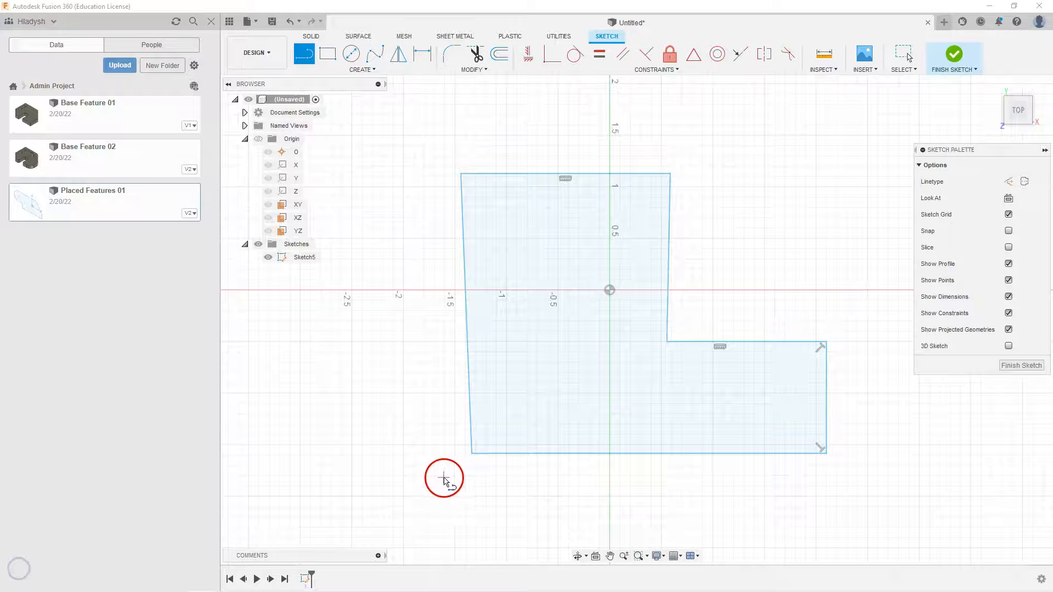
Delete the entire closed profile from the sketch.
{"action": "left_click", "coordinate": [909, 58]}
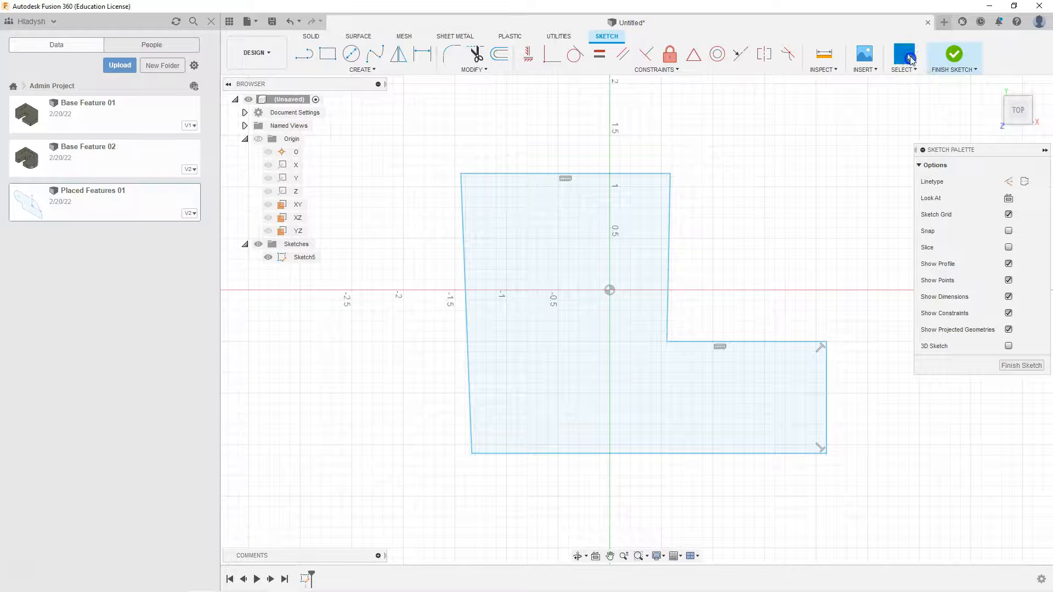
{"action": "mouse_move", "coordinate": [431, 489]}
{"action": "left_mouse_down"}
{"action": "mouse_move", "coordinate": [684, 348]}
{"action": "mouse_move", "coordinate": [866, 141]}
{"action": "left_mouse_up"}
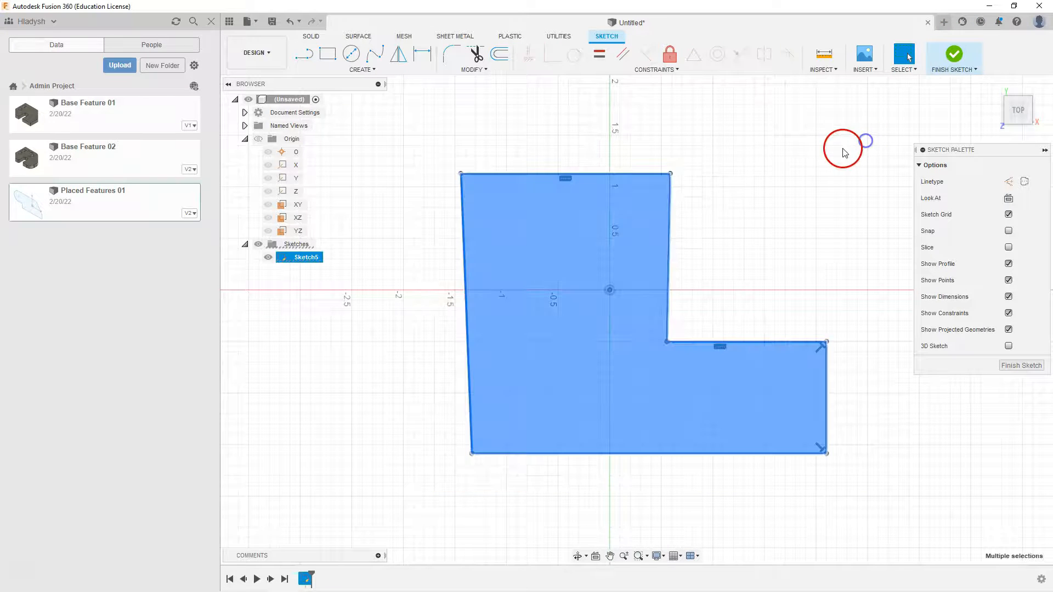
{"action": "key", "text": "Delete"}
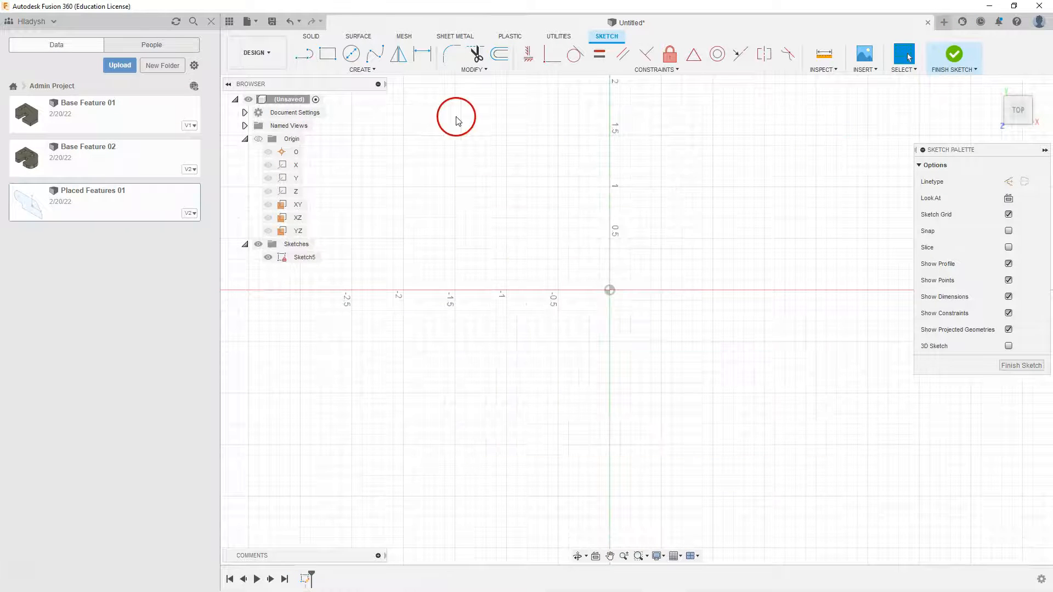
Try sketching a 2-point rectangle around the origin, from its upper left to its lower right corner, and undo it.
{"action": "left_click", "coordinate": [327, 53]}
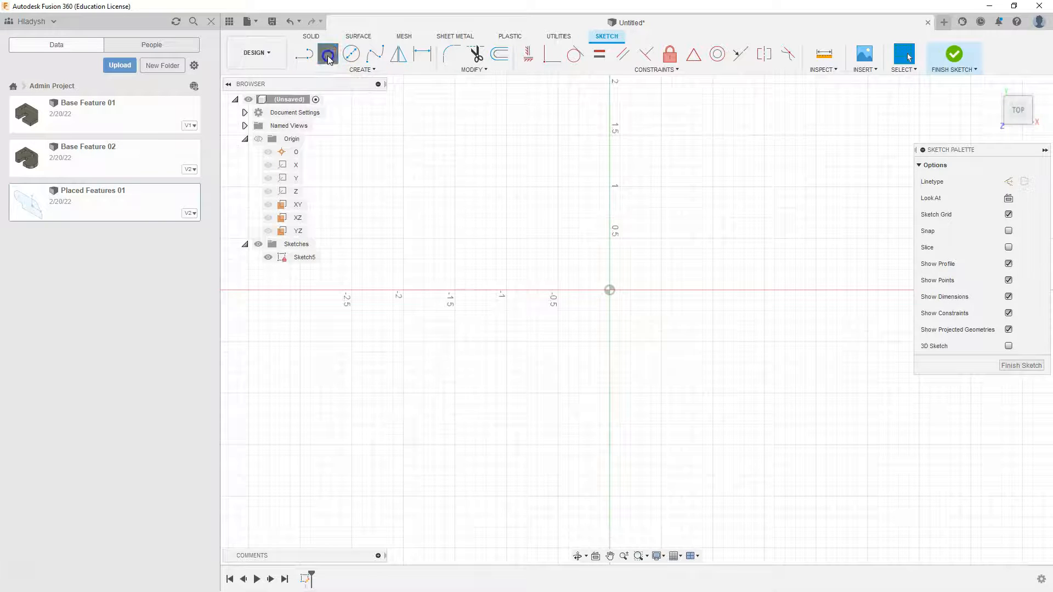
{"action": "left_click", "coordinate": [426, 185]}
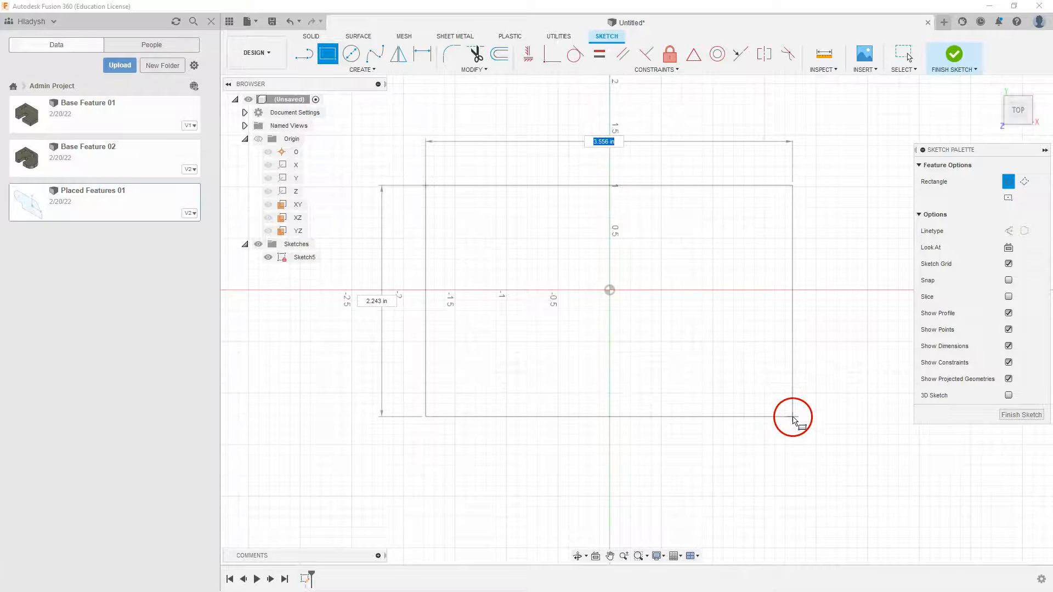
{"action": "mouse_move", "coordinate": [805, 418]}
{"action": "left_mouse_down"}
{"action": "mouse_move", "coordinate": [776, 397]}
{"action": "mouse_move", "coordinate": [804, 447]}
{"action": "mouse_move", "coordinate": [803, 434]}
{"action": "mouse_move", "coordinate": [829, 447]}
{"action": "left_mouse_up"}
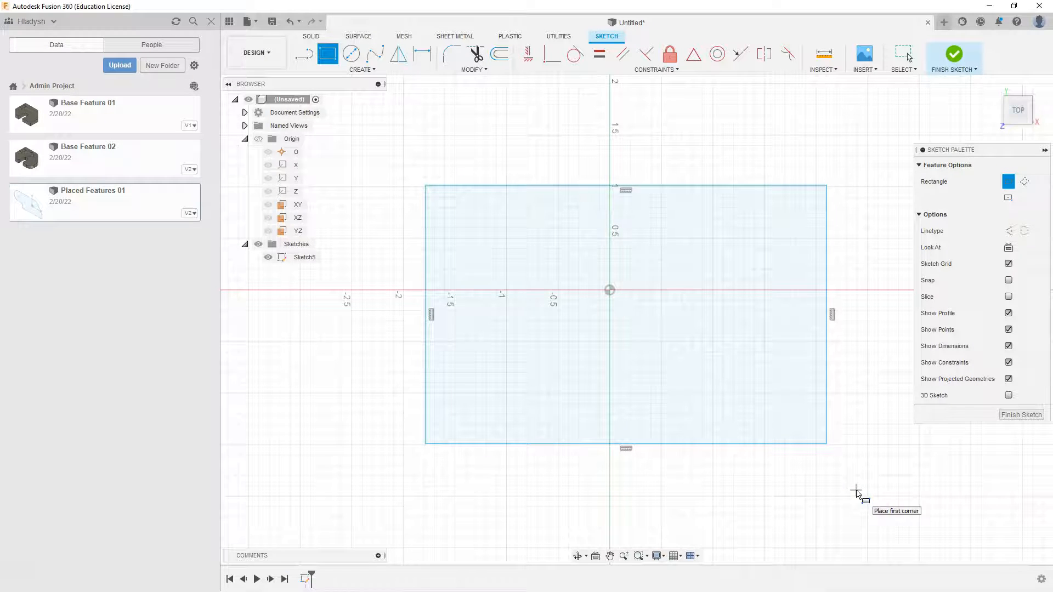
{"action": "left_click_drag", "start_coordinate": [855, 492], "coordinate": [846, 501]}
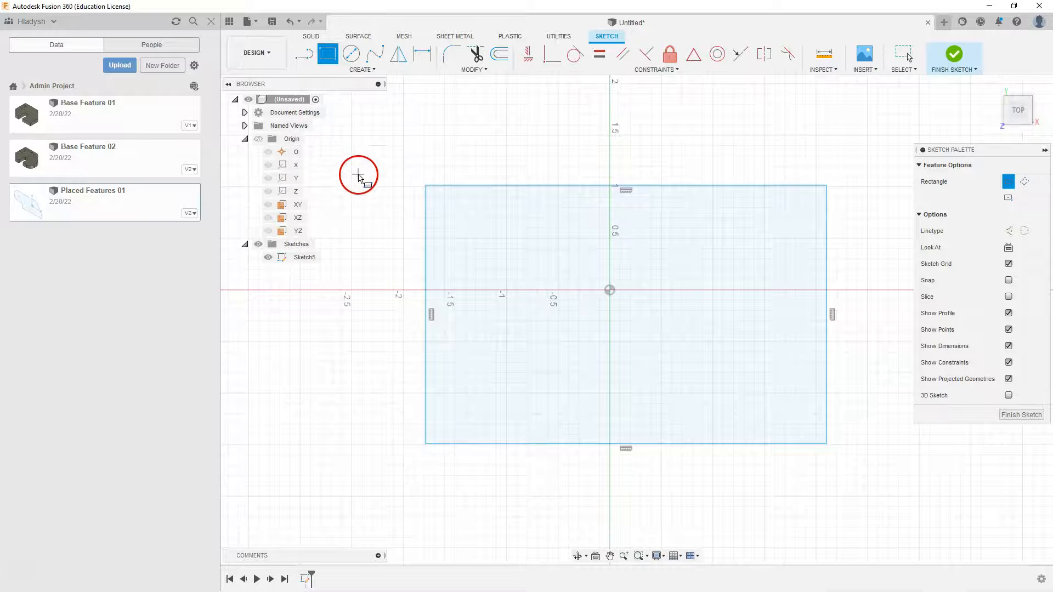
{"action": "key", "text": "Escape"}
Sketch a center rectangle centred on the origin, with its upper right corner a little above Y 1 in.
{"action": "left_click", "coordinate": [371, 71]}
{"action": "left_click", "coordinate": [349, 94]}
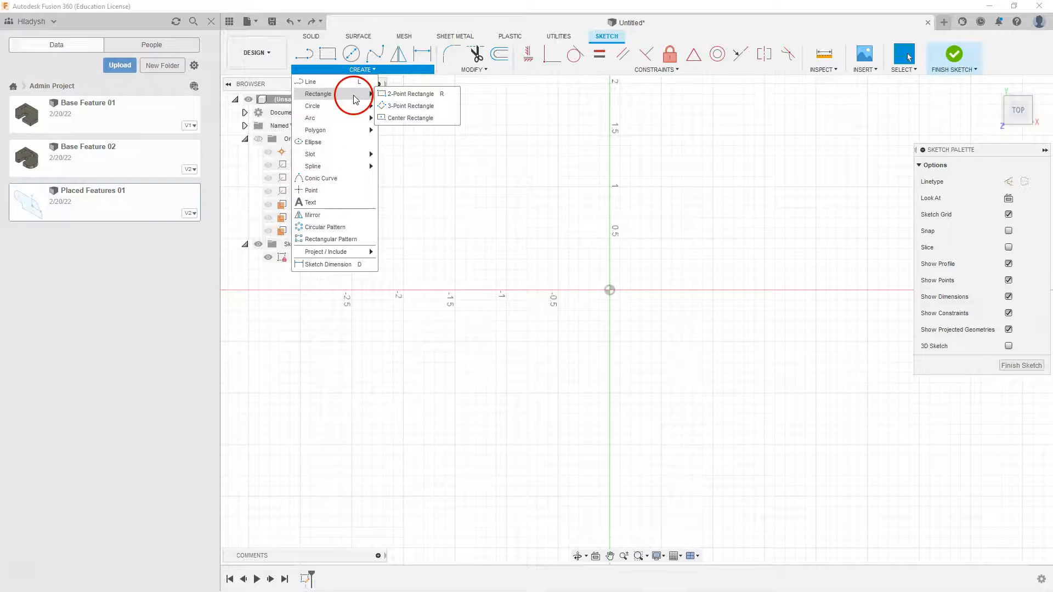
{"action": "left_click", "coordinate": [411, 107]}
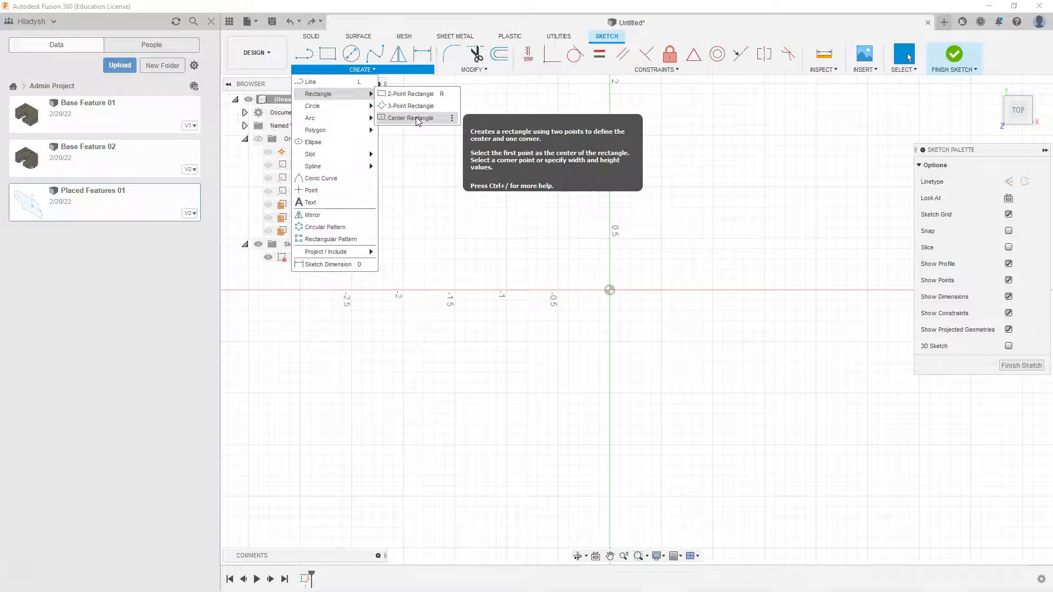
{"action": "left_click", "coordinate": [412, 118]}
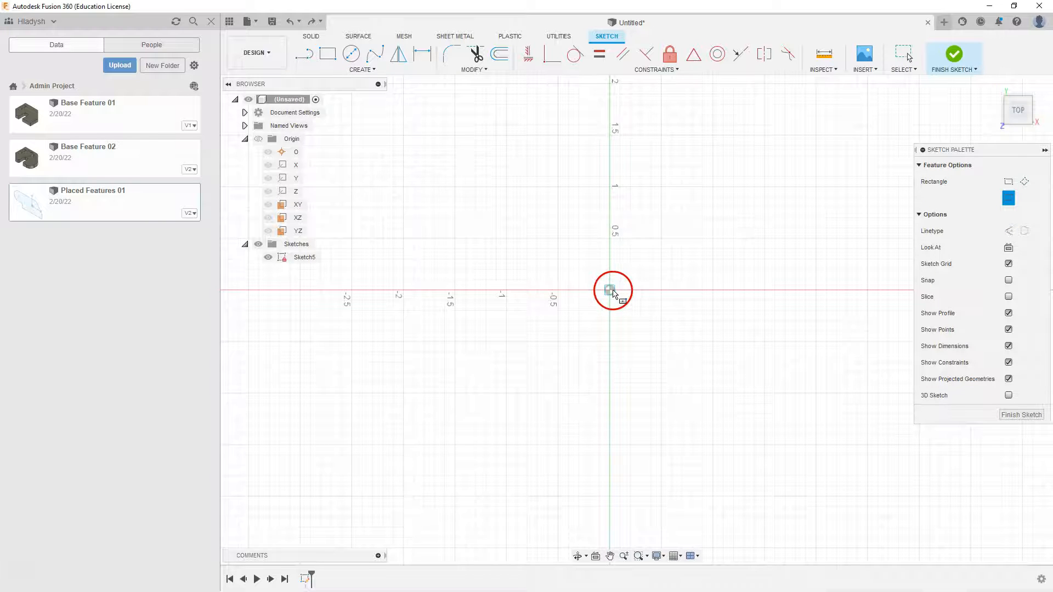
{"action": "left_click_drag", "start_coordinate": [610, 291], "coordinate": [792, 177]}
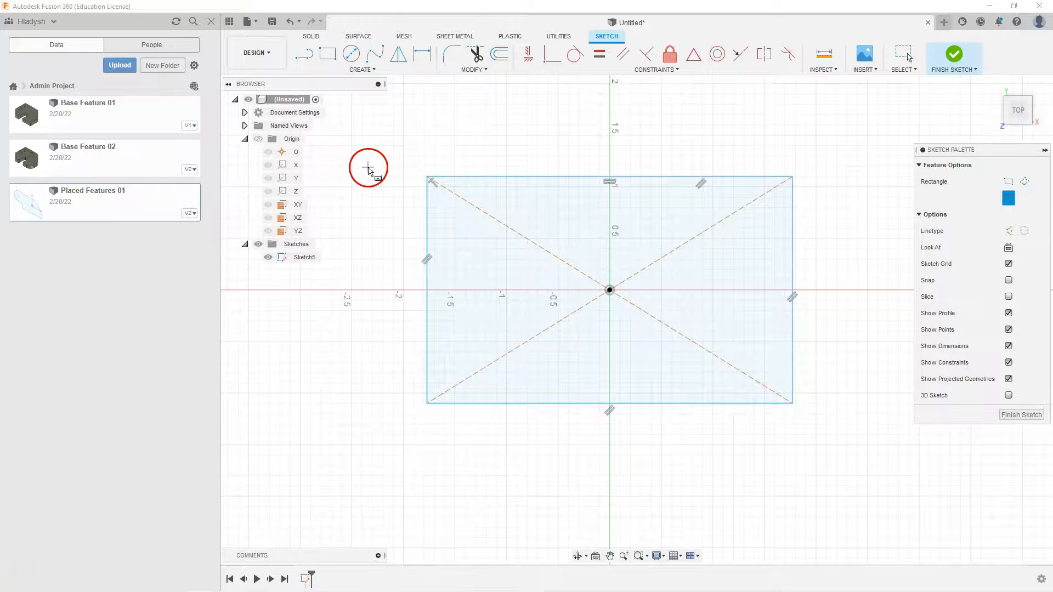
Sketch a center-diameter circle about 0.54 in across inside the rectangle, up and left of the origin.
{"action": "left_click", "coordinate": [352, 58]}
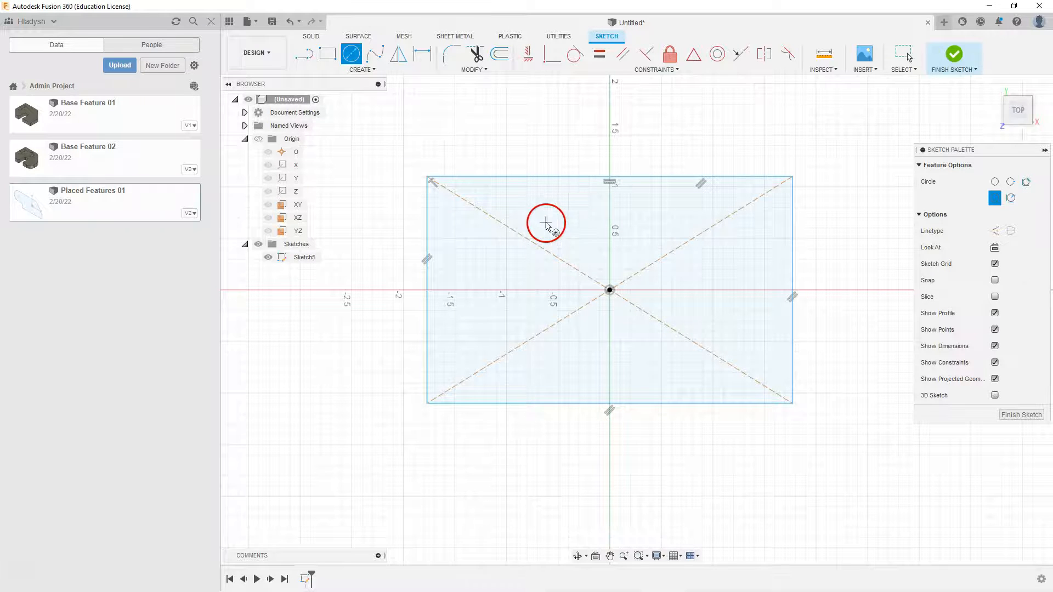
{"action": "left_click", "coordinate": [548, 221]}
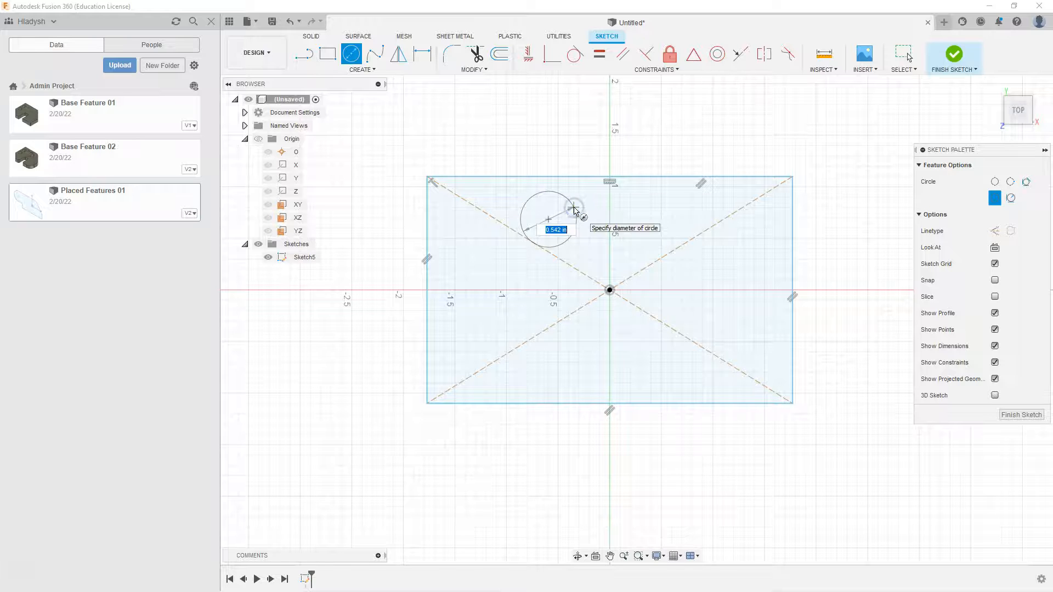
{"action": "left_click", "coordinate": [574, 209]}
{"action": "left_click", "coordinate": [560, 157]}
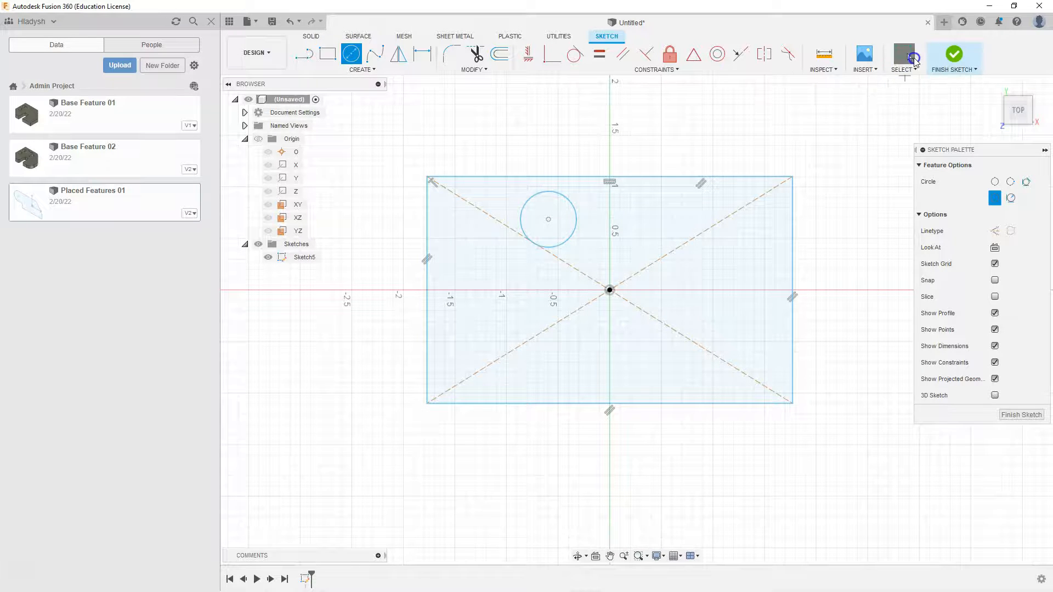
Move the circle toward the rectangle's upper left corner, so its centre sits close to the diagonal construction line.
{"action": "left_click", "coordinate": [913, 57]}
{"action": "left_click_drag", "start_coordinate": [548, 219], "coordinate": [493, 233]}
{"action": "left_click", "coordinate": [339, 443]}
{"action": "left_click", "coordinate": [557, 207]}
{"action": "left_click", "coordinate": [551, 109]}
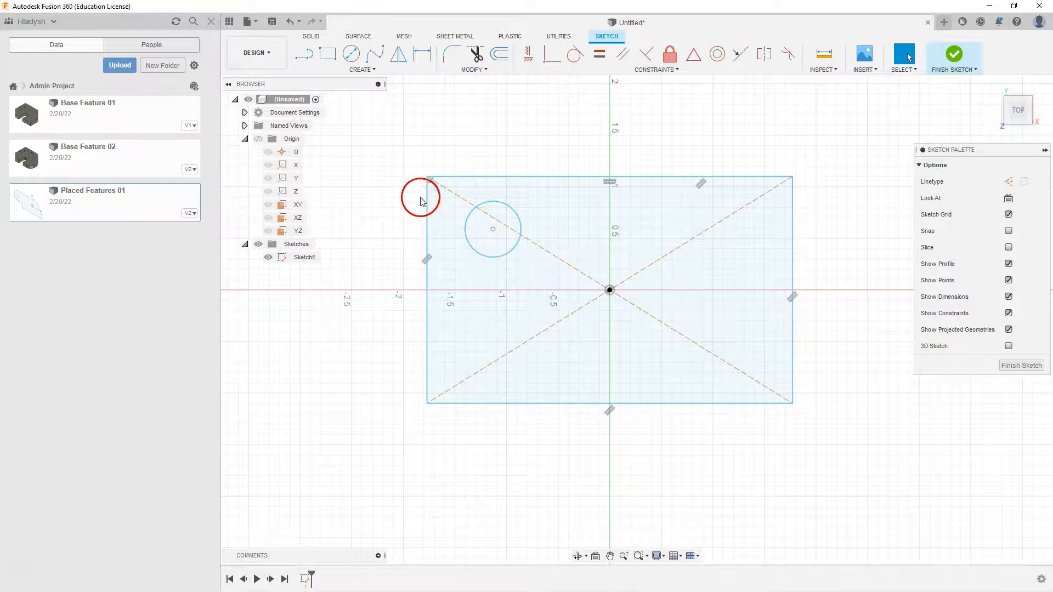
{"action": "left_click", "coordinate": [445, 262]}
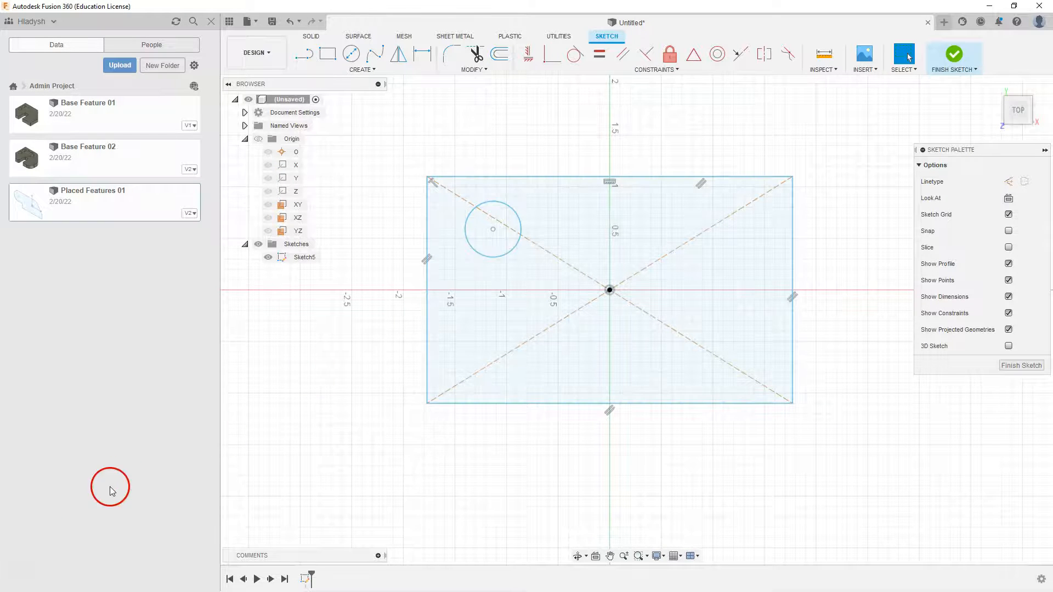
{"action": "left_click", "coordinate": [344, 391]}
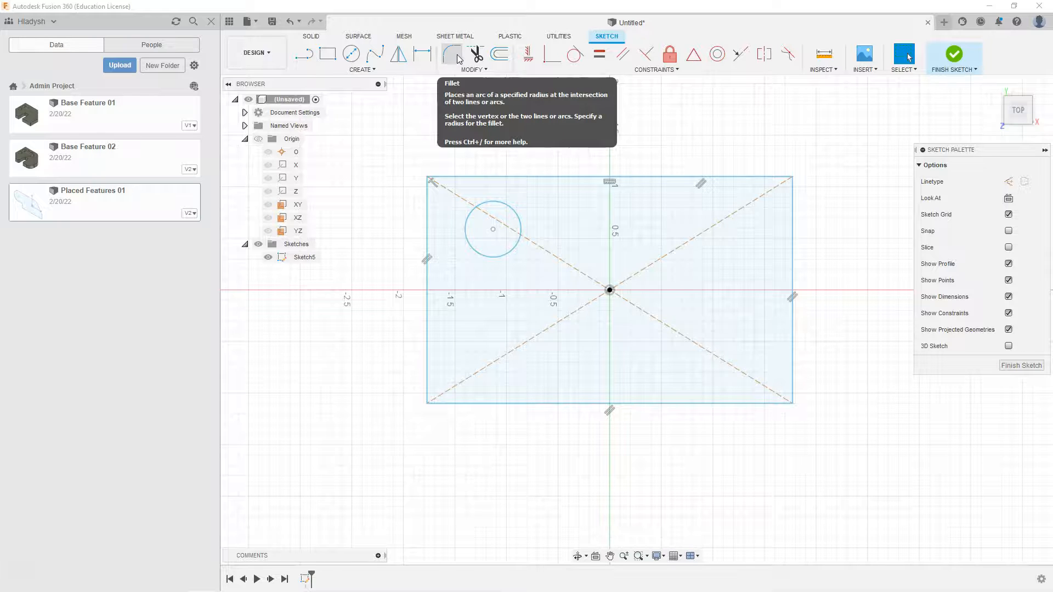
{"action": "left_click", "coordinate": [479, 57]}
{"action": "left_click", "coordinate": [498, 57]}
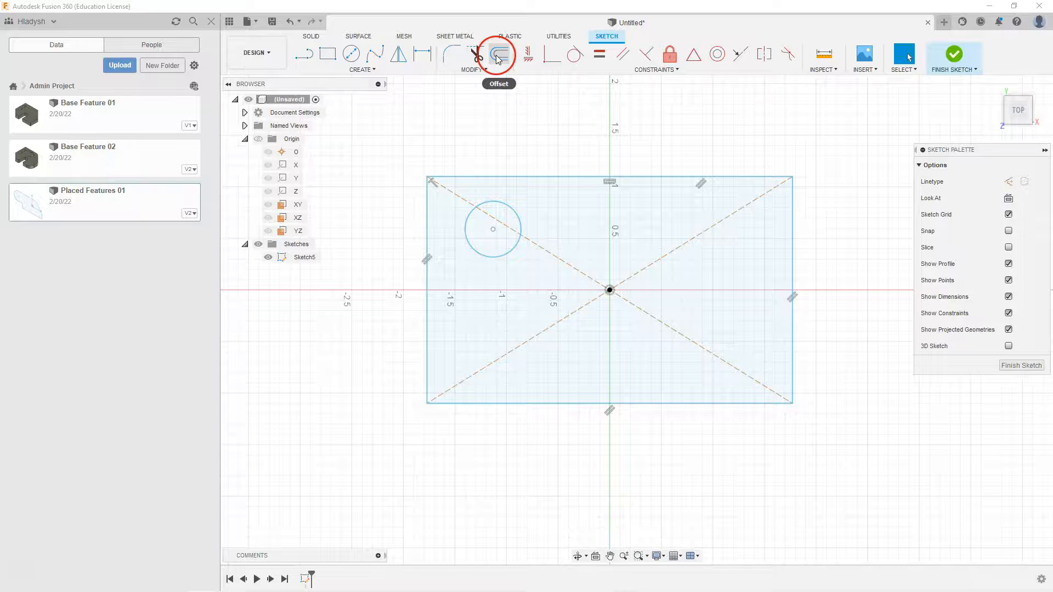
{"action": "left_click", "coordinate": [496, 100]}
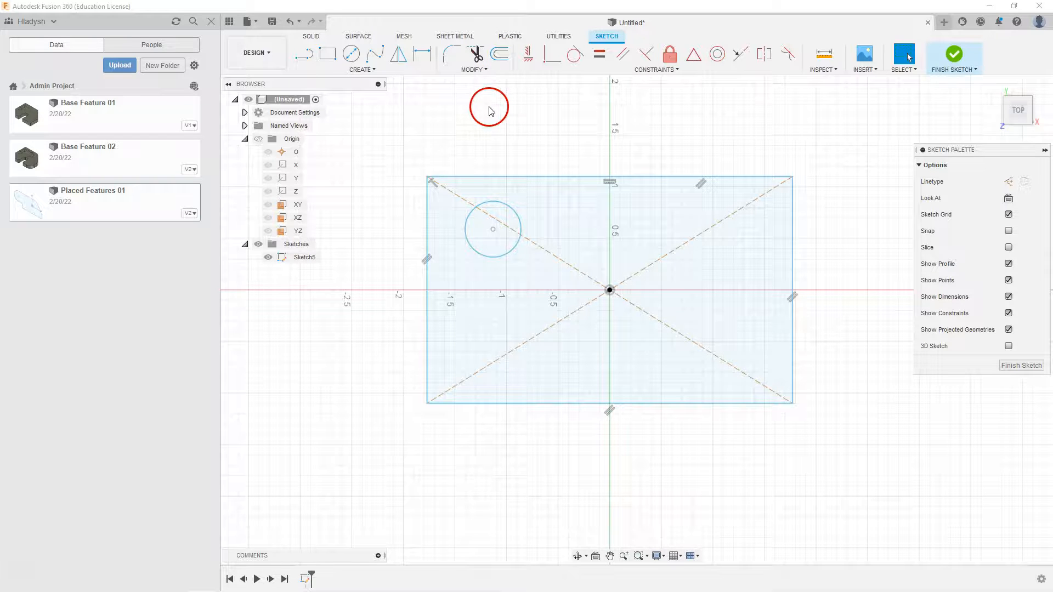
{"action": "left_click", "coordinate": [485, 71]}
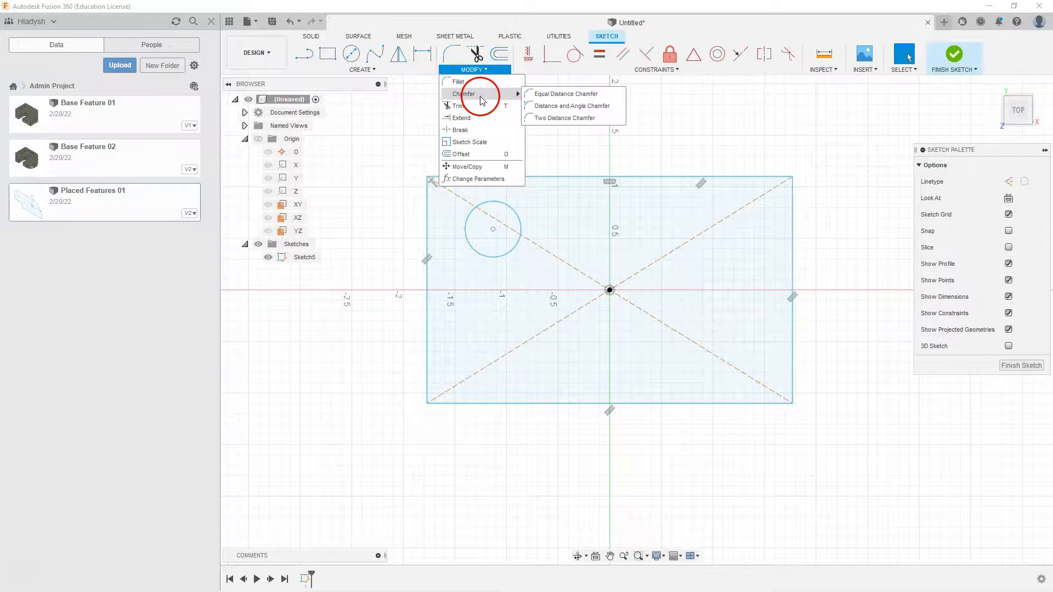
Sketch a sloped line cutting across the rectangle's upper left corner, with both ends outside the rectangle.
{"action": "left_click", "coordinate": [304, 53]}
{"action": "left_click", "coordinate": [390, 242]}
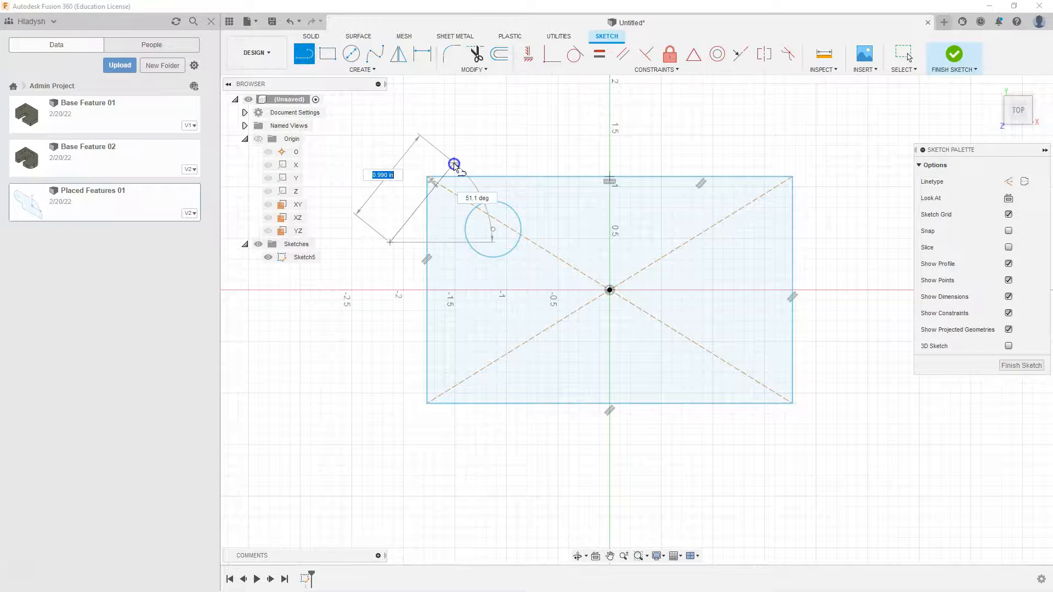
{"action": "left_click", "coordinate": [498, 139]}
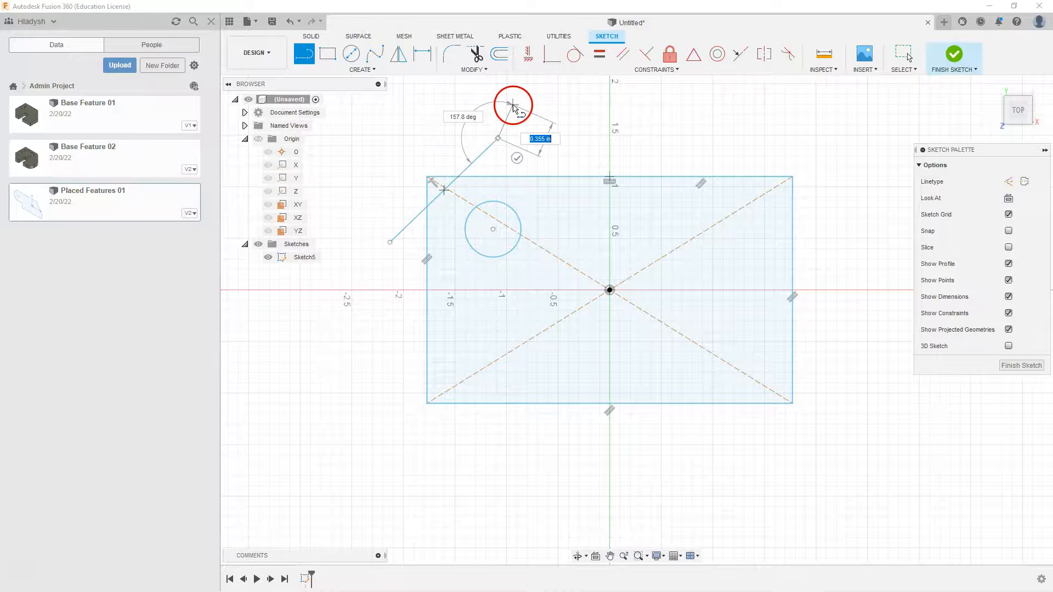
{"action": "key", "text": "Escape"}
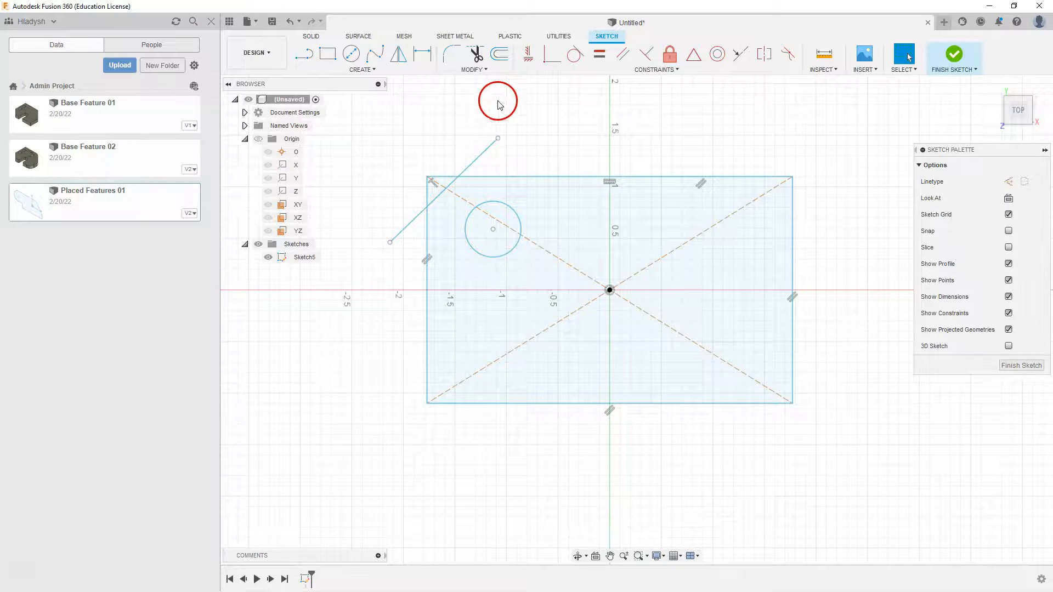
Try trimming the sloped line's outer ends and the rectangle's corner segments into a bevel, and undo the trims and the line.
{"action": "left_click", "coordinate": [476, 57]}
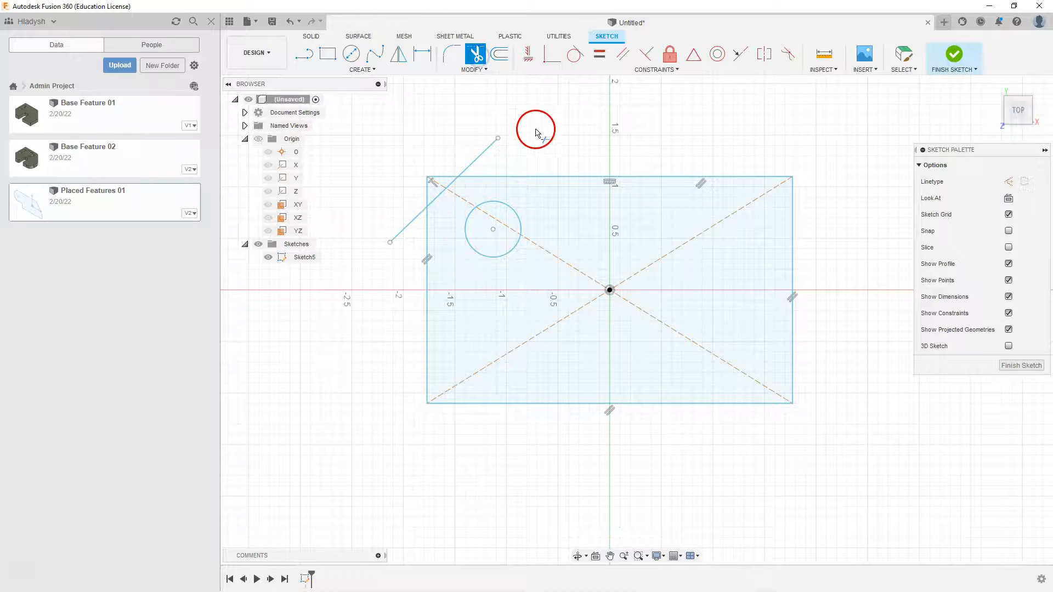
{"action": "left_click", "coordinate": [492, 149]}
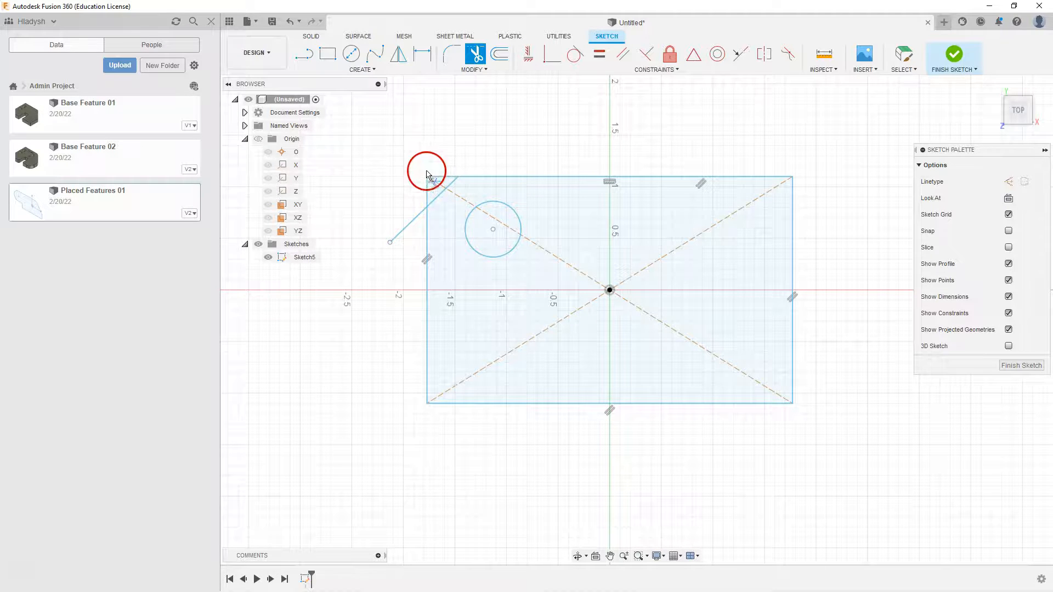
{"action": "left_click", "coordinate": [416, 217]}
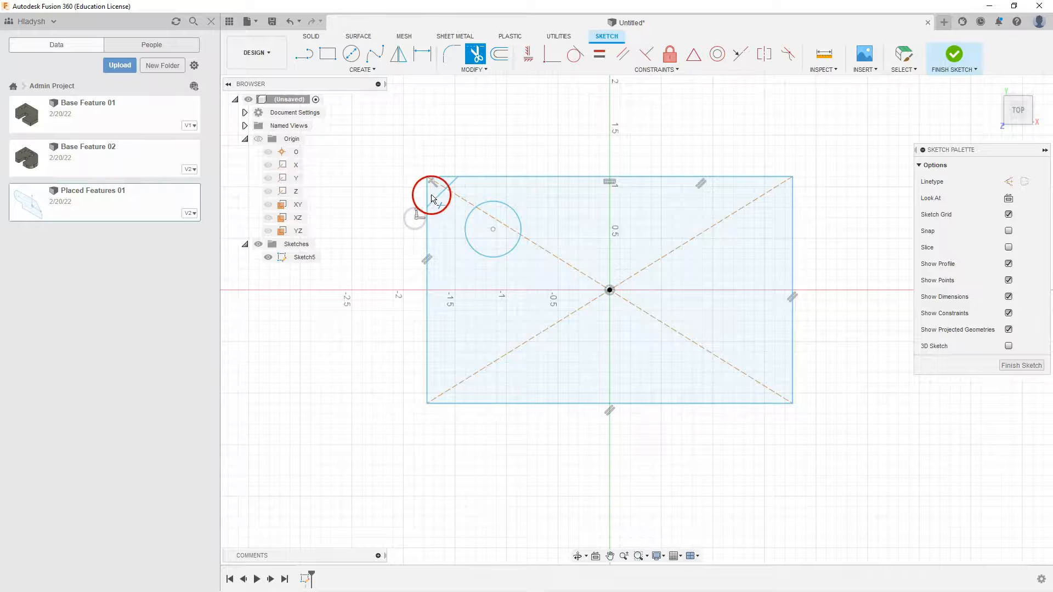
{"action": "left_click", "coordinate": [427, 193]}
{"action": "left_click", "coordinate": [446, 180]}
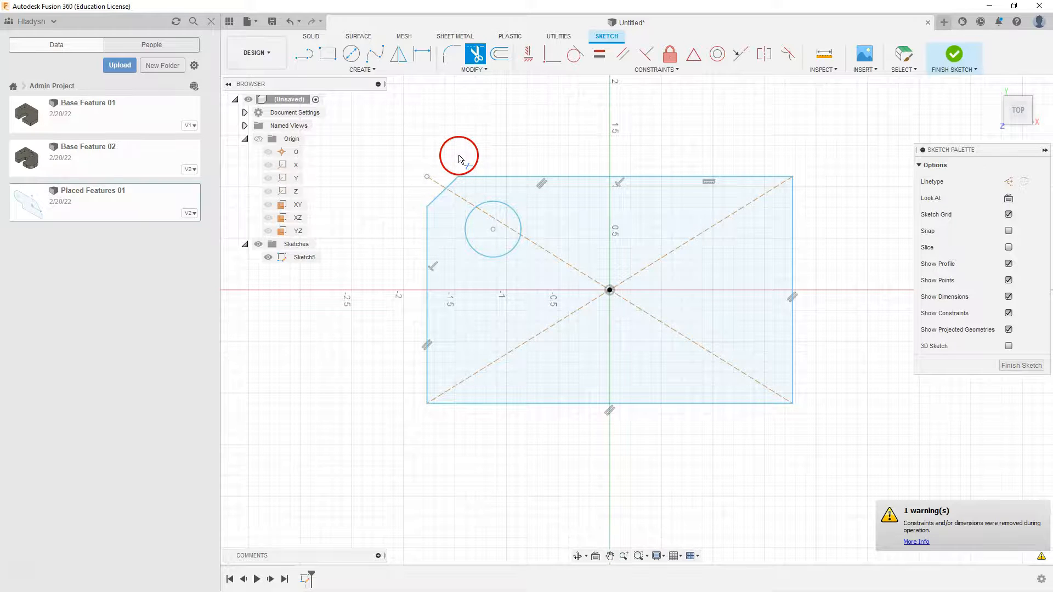
{"action": "key", "text": "Escape"}
{"action": "key", "text": "ctrl+z"}
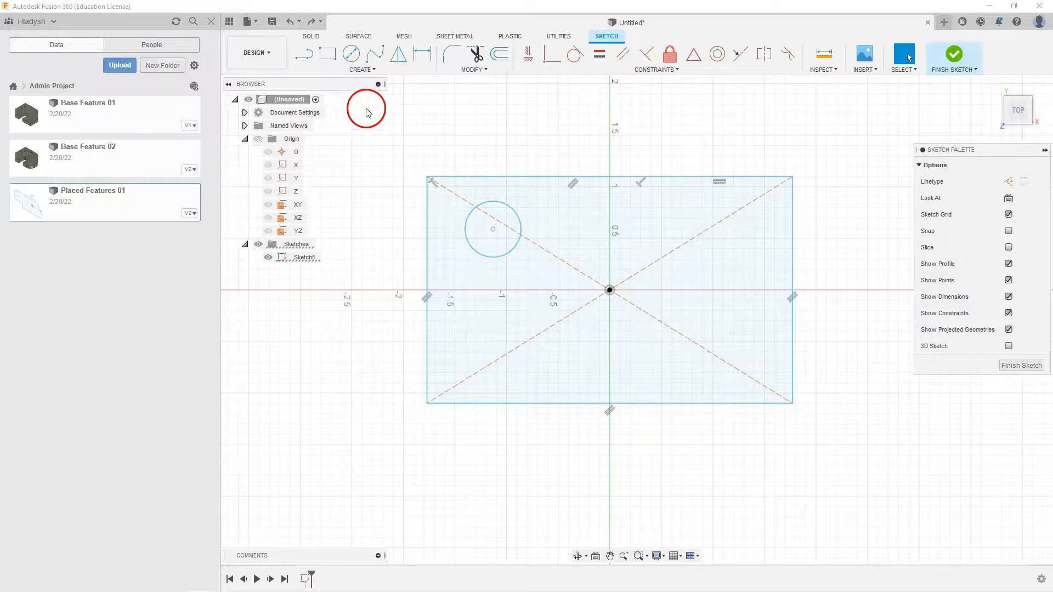
Sketch a short sloped line above the rectangle's upper left area, with its lower end just short of the top edge.
{"action": "left_click", "coordinate": [306, 57]}
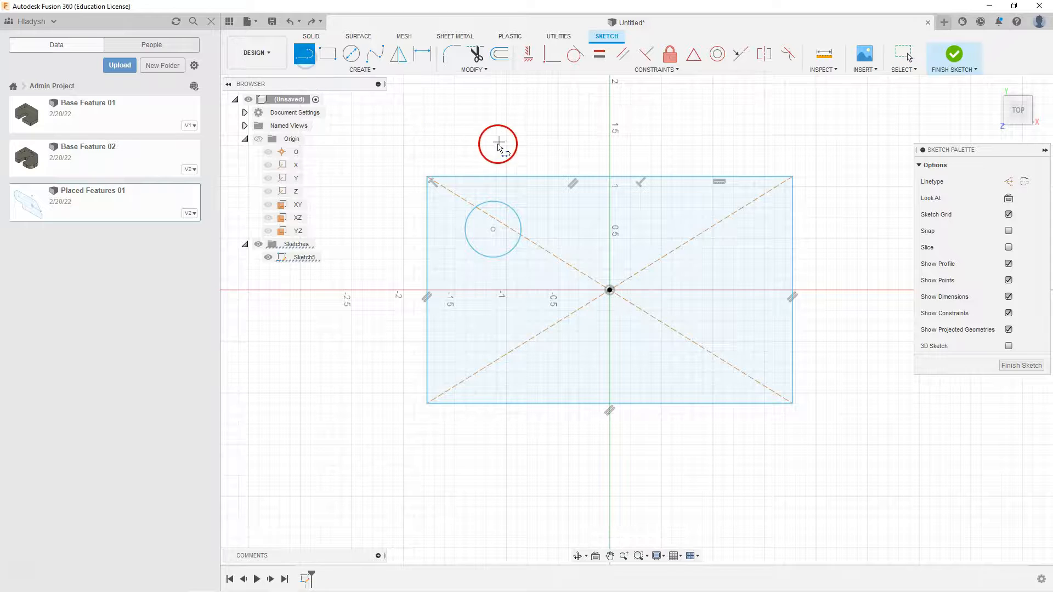
{"action": "left_click", "coordinate": [542, 98]}
{"action": "left_click", "coordinate": [484, 159]}
{"action": "key", "text": "Escape"}
Extend the short sloped line across the rectangle's top edge to its left edge, and move the extended line slightly down and to the left.
{"action": "left_click", "coordinate": [487, 70]}
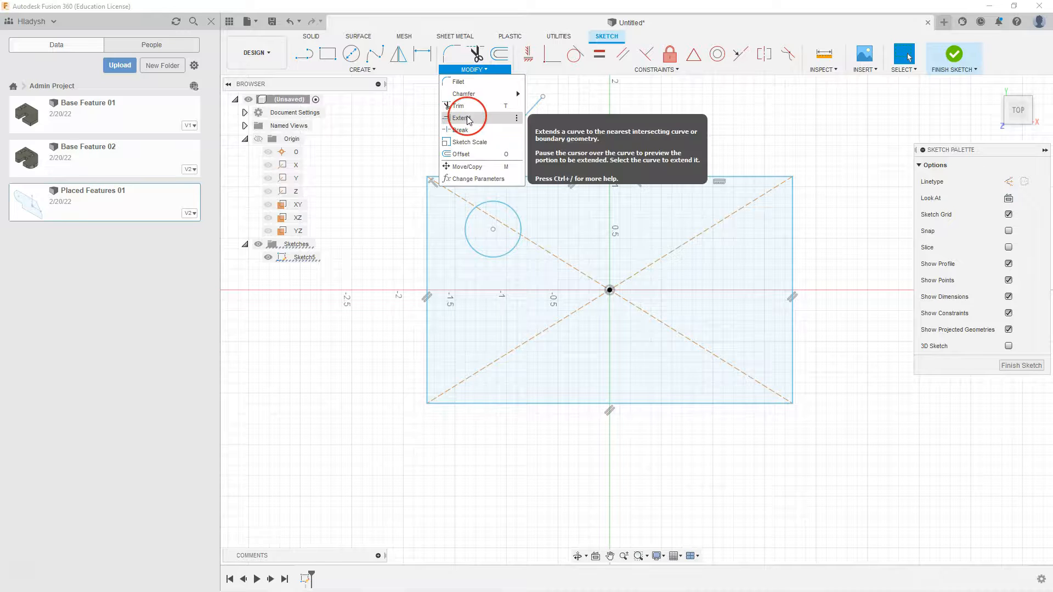
{"action": "left_click", "coordinate": [467, 118]}
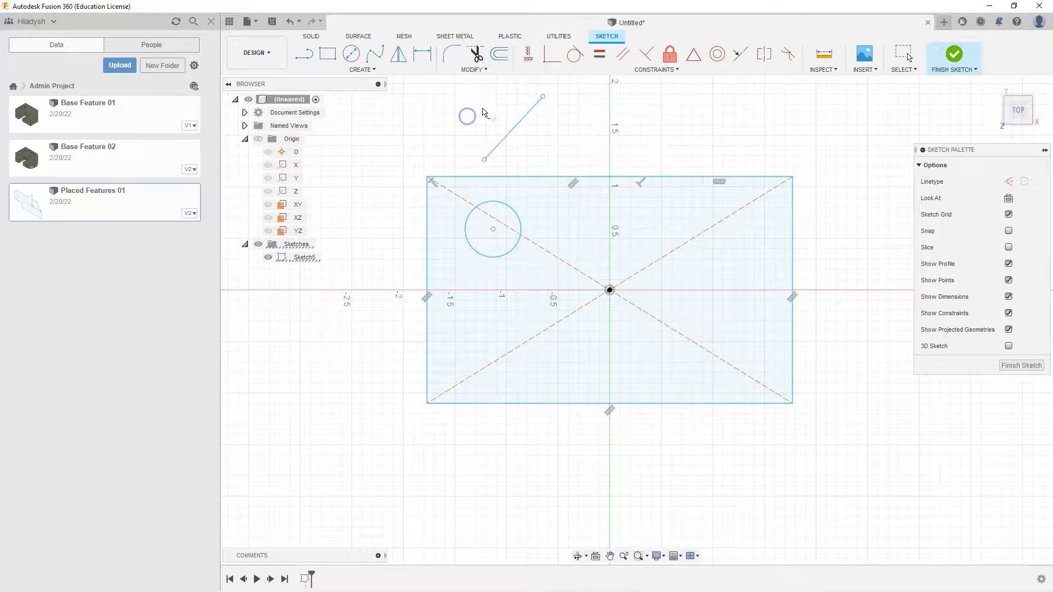
{"action": "left_click", "coordinate": [489, 157]}
{"action": "left_click", "coordinate": [478, 171]}
{"action": "left_click", "coordinate": [459, 190]}
{"action": "left_click", "coordinate": [404, 312]}
{"action": "key", "text": "Escape"}
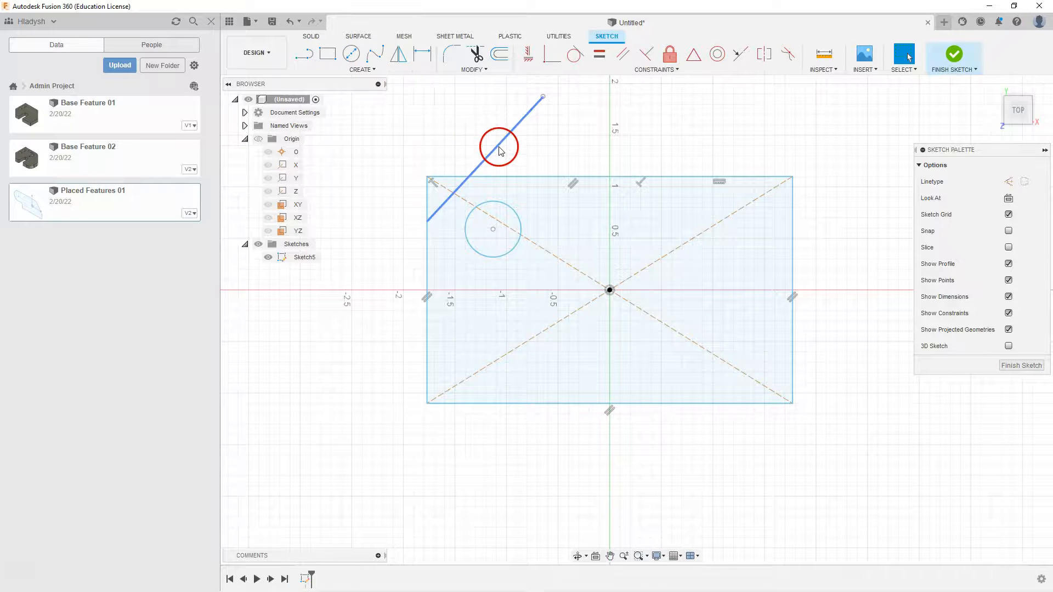
{"action": "mouse_move", "coordinate": [495, 152]}
{"action": "left_mouse_down"}
{"action": "mouse_move", "coordinate": [442, 146]}
{"action": "mouse_move", "coordinate": [486, 159]}
{"action": "left_mouse_up"}
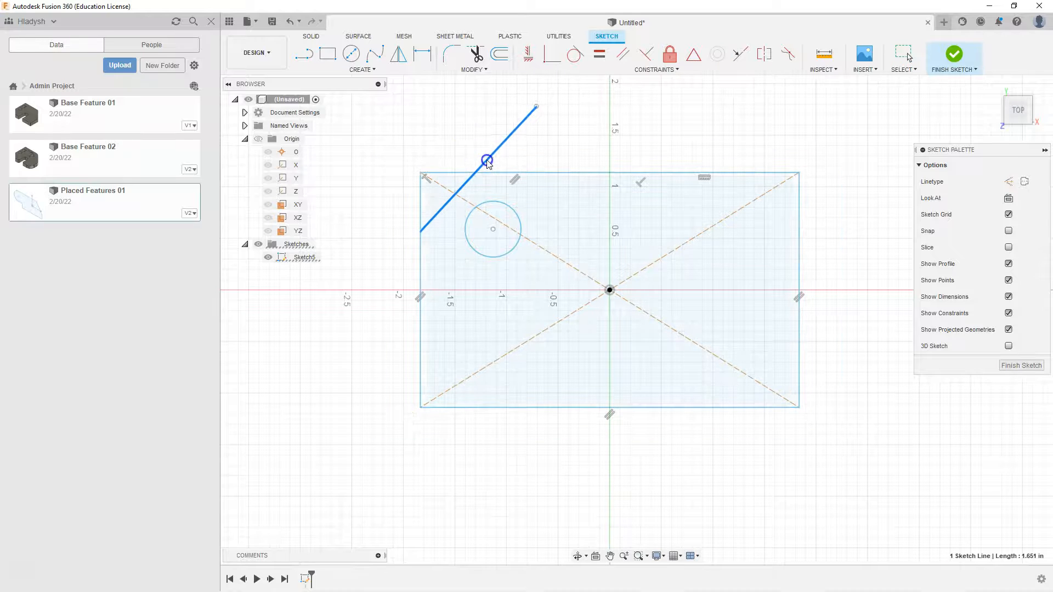
{"action": "left_click", "coordinate": [513, 131]}
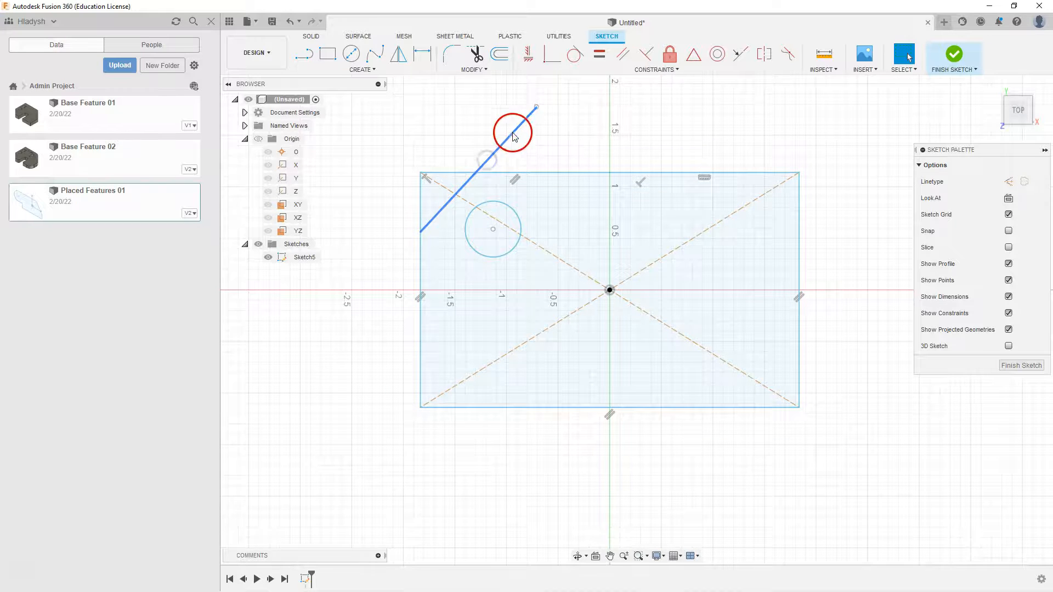
Sketch two separate sloped lines below the rectangle's lower left corner, leaning toward each other with a gap between their upper ends.
{"action": "left_click", "coordinate": [306, 56]}
{"action": "left_click", "coordinate": [463, 492]}
{"action": "left_click", "coordinate": [396, 440]}
{"action": "key", "text": "Escape"}
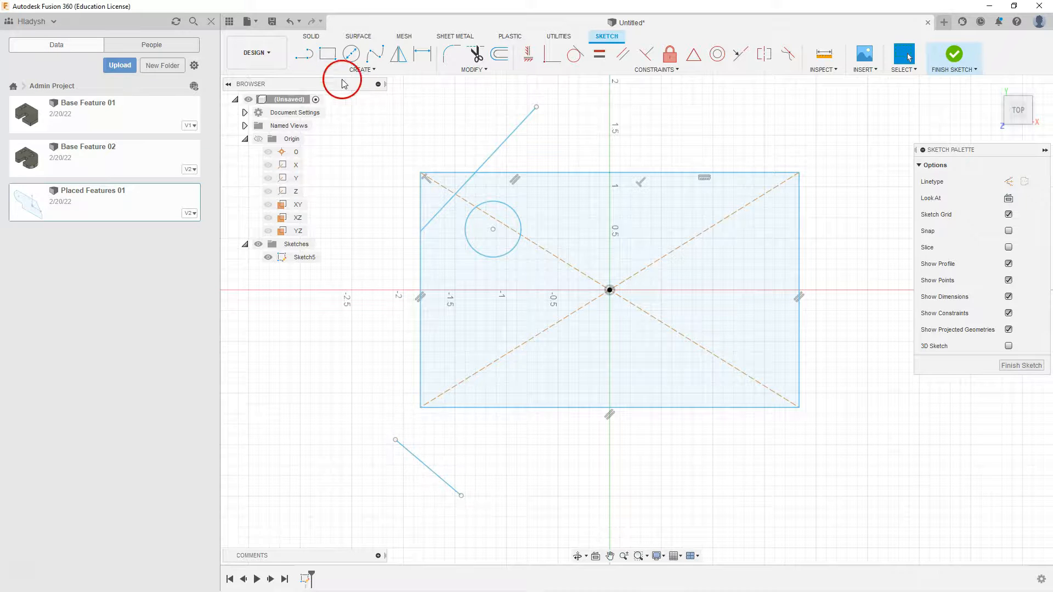
{"action": "left_click", "coordinate": [301, 53]}
{"action": "left_click", "coordinate": [282, 481]}
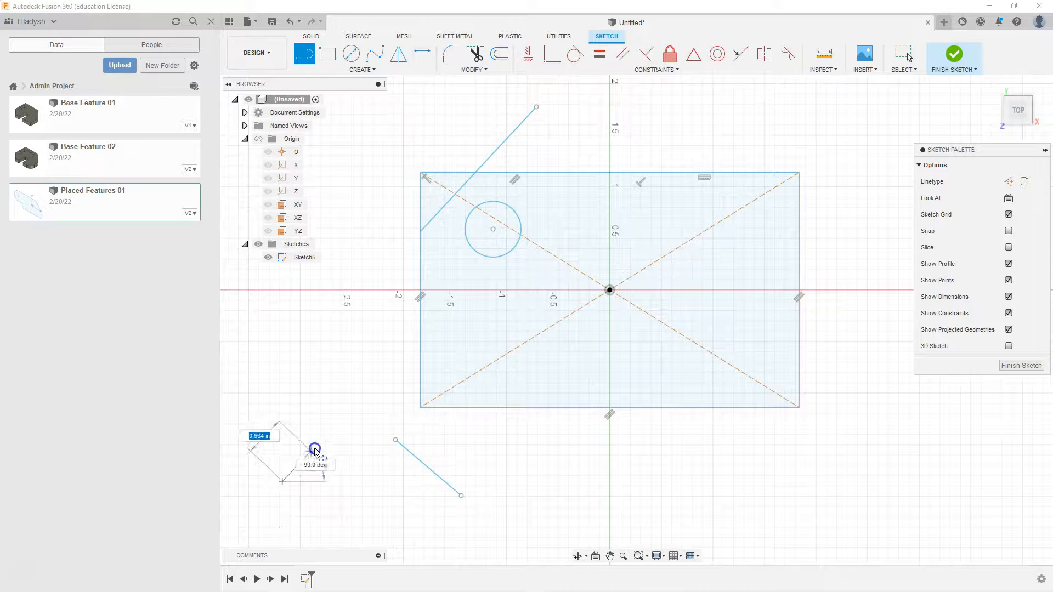
{"action": "left_click", "coordinate": [332, 435]}
{"action": "key", "text": "Escape"}
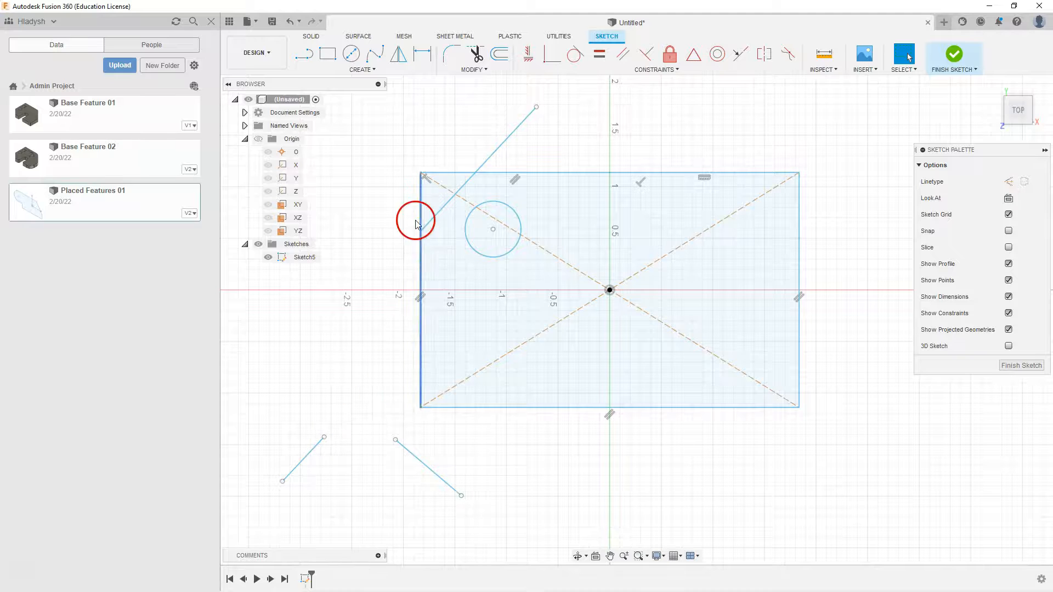
{"action": "left_click", "coordinate": [485, 70]}
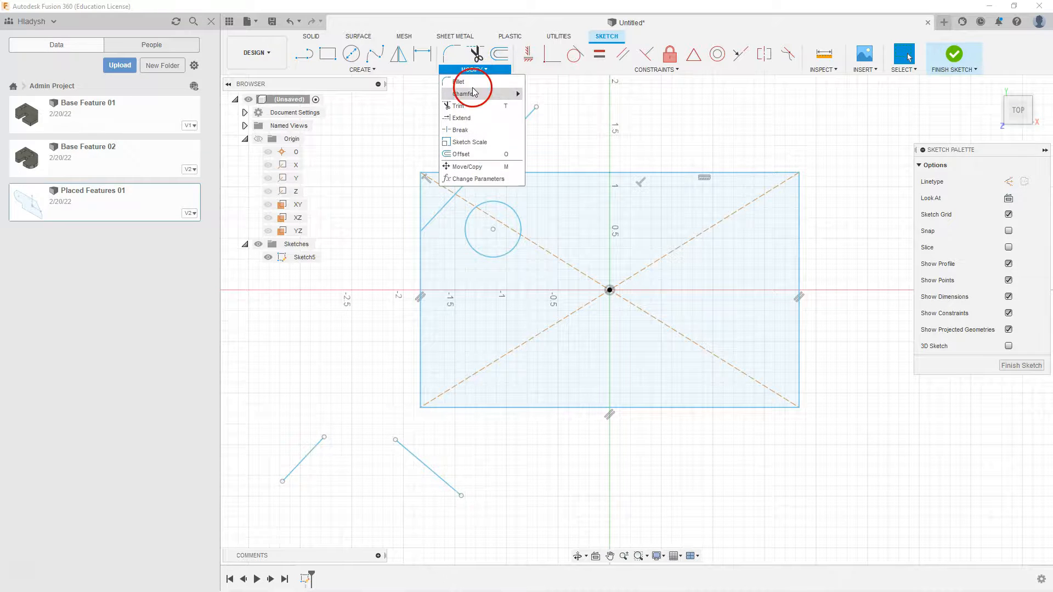
{"action": "left_click", "coordinate": [465, 118]}
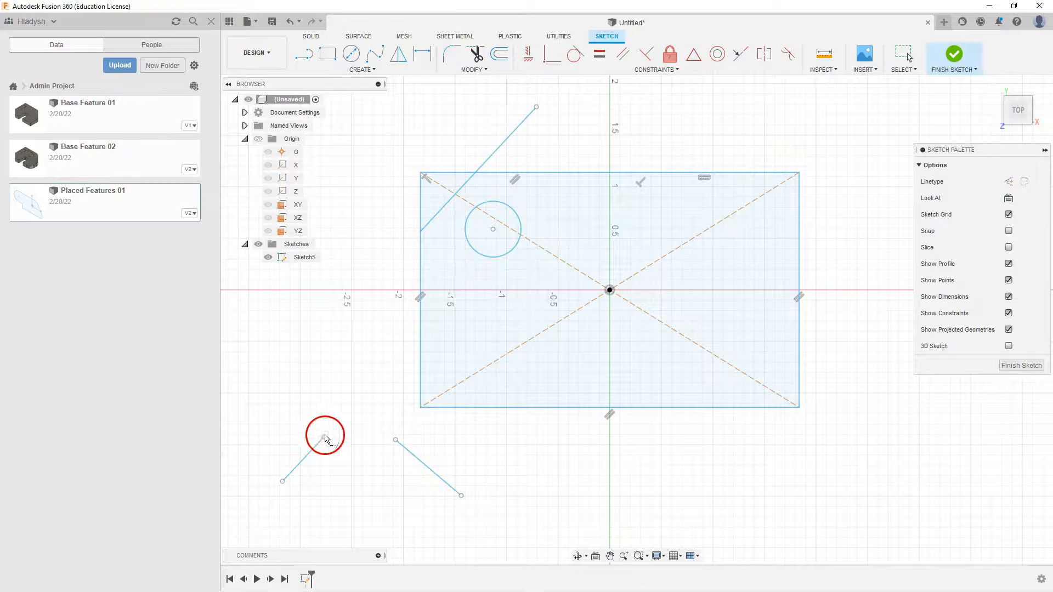
{"action": "key", "text": "Escape"}
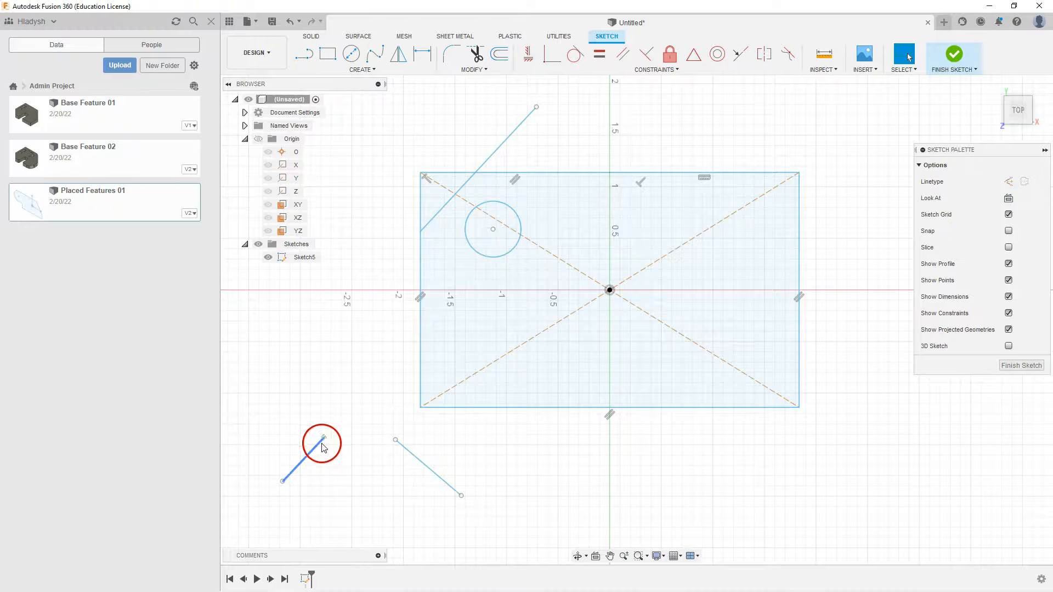
Try extending the two sloped lines below the rectangle until their upper ends meet at a shared corner.
{"action": "left_click", "coordinate": [482, 70]}
{"action": "left_click", "coordinate": [467, 111]}
{"action": "left_click", "coordinate": [321, 437]}
{"action": "left_click", "coordinate": [395, 442]}
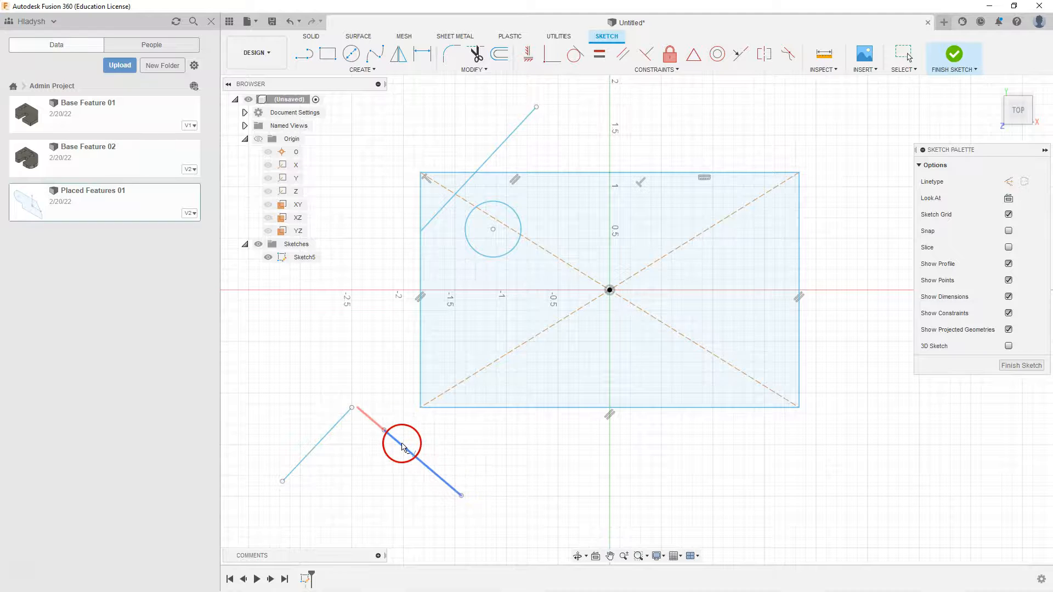
{"action": "left_click", "coordinate": [396, 441]}
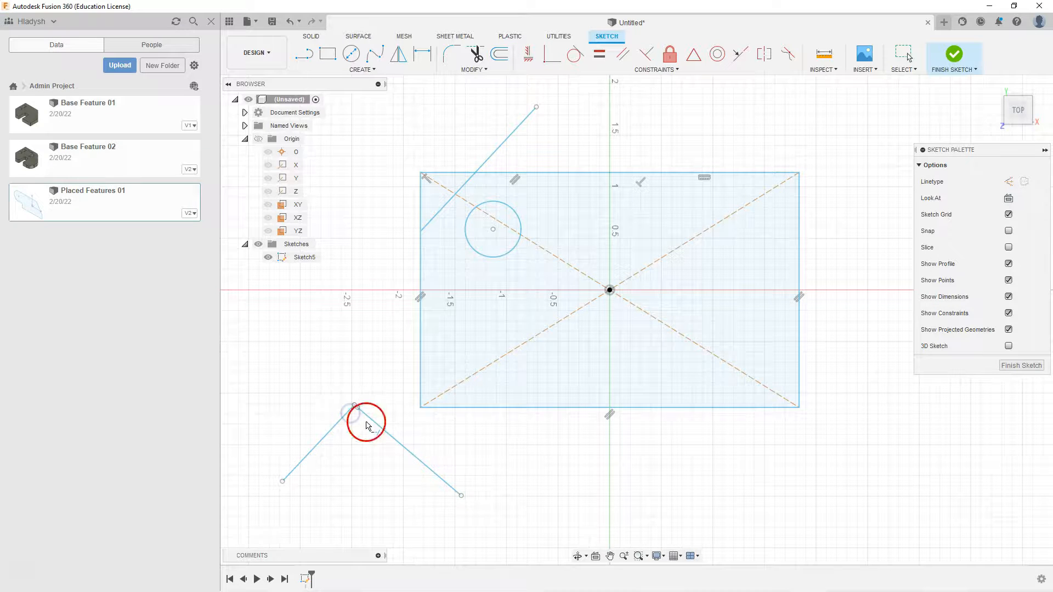
{"action": "left_click", "coordinate": [364, 412]}
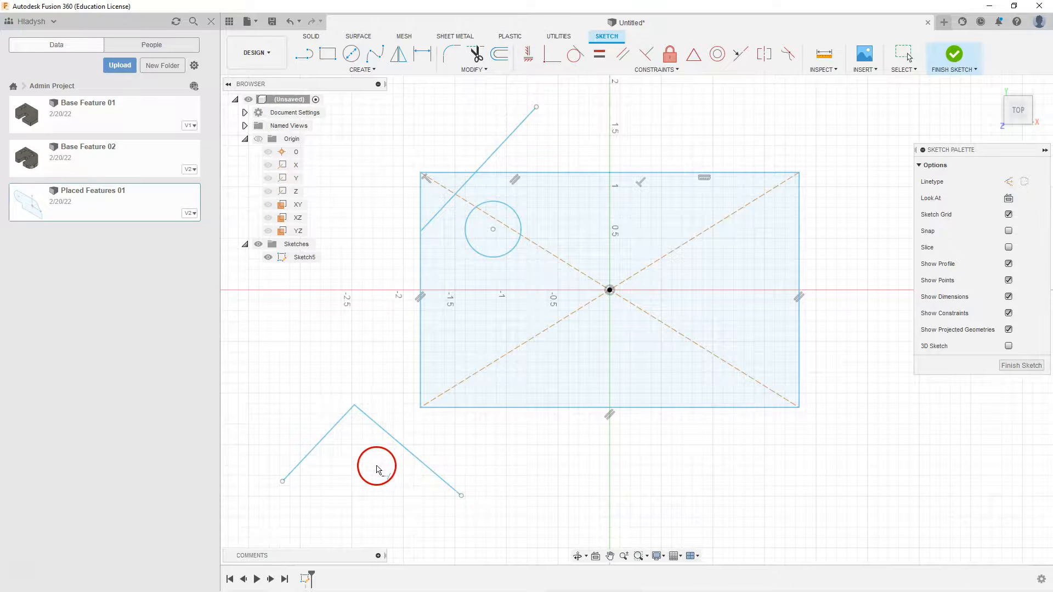
{"action": "key", "text": "Escape"}
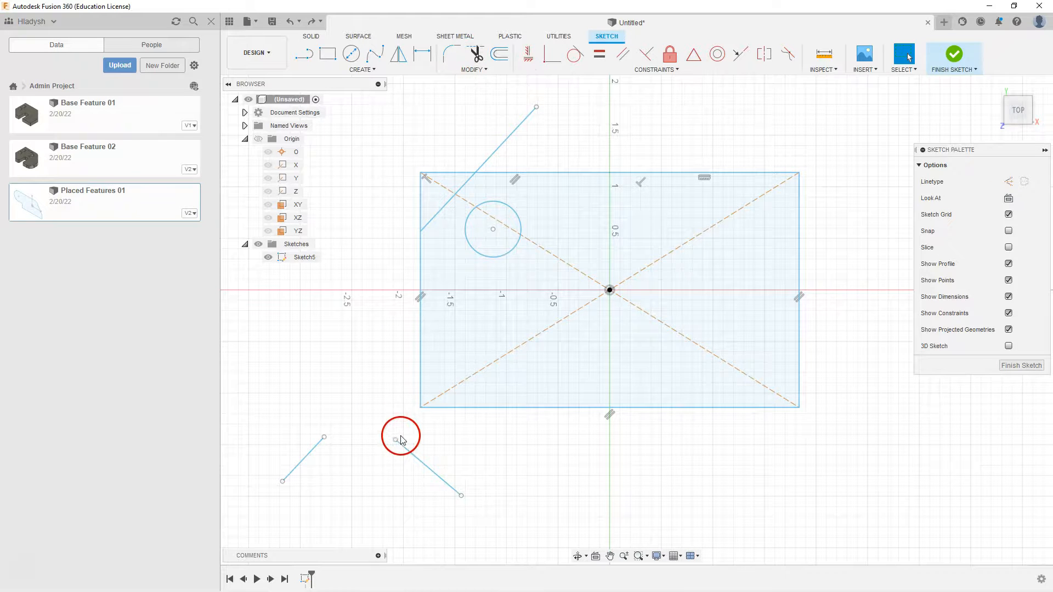
Stretch the upper end of the right-hand lower line up and to the left, and extend the left-hand lower line upward.
{"action": "mouse_move", "coordinate": [396, 441]}
{"action": "left_mouse_down"}
{"action": "mouse_move", "coordinate": [311, 373]}
{"action": "mouse_move", "coordinate": [388, 425]}
{"action": "left_mouse_up"}
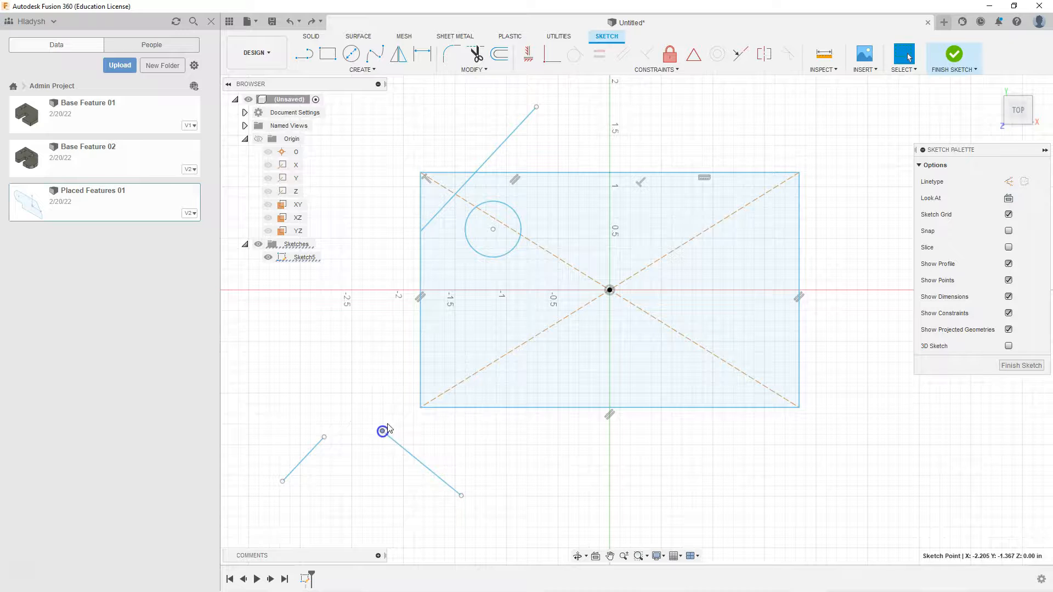
{"action": "left_click", "coordinate": [478, 68]}
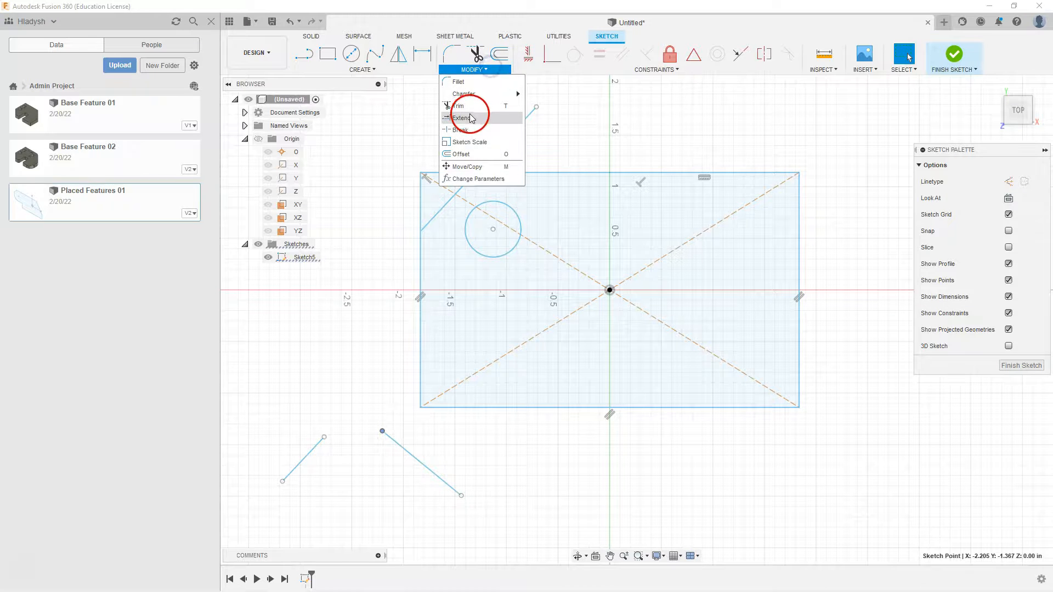
{"action": "left_click", "coordinate": [471, 116]}
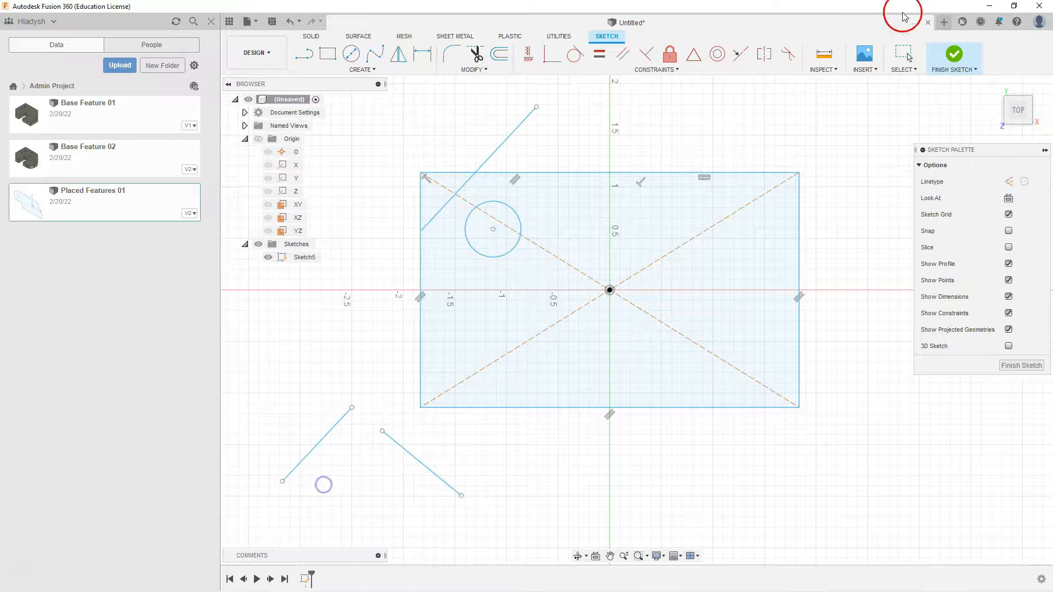
{"action": "left_click", "coordinate": [296, 445]}
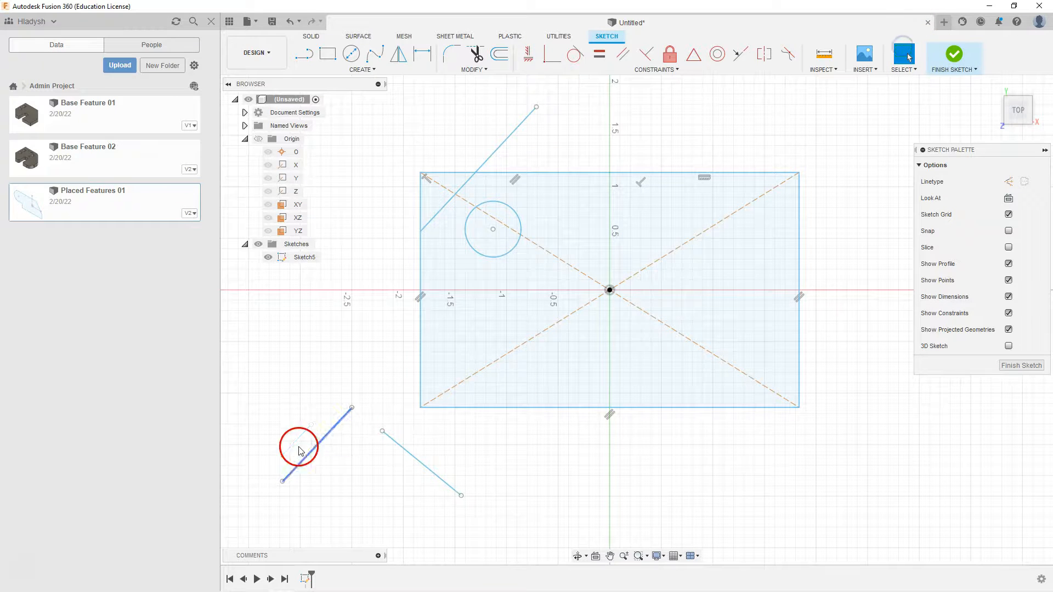
Delete both sloped lines below the rectangle and the sloped line crossing its upper left corner.
{"action": "left_click_drag", "start_coordinate": [265, 522], "coordinate": [367, 393]}
{"action": "key", "text": "Delete"}
{"action": "left_click", "coordinate": [421, 464]}
{"action": "key", "text": "Delete"}
{"action": "left_click", "coordinate": [494, 150]}
{"action": "key", "text": "Delete"}
{"action": "left_click", "coordinate": [469, 175]}
{"action": "left_click", "coordinate": [433, 148]}
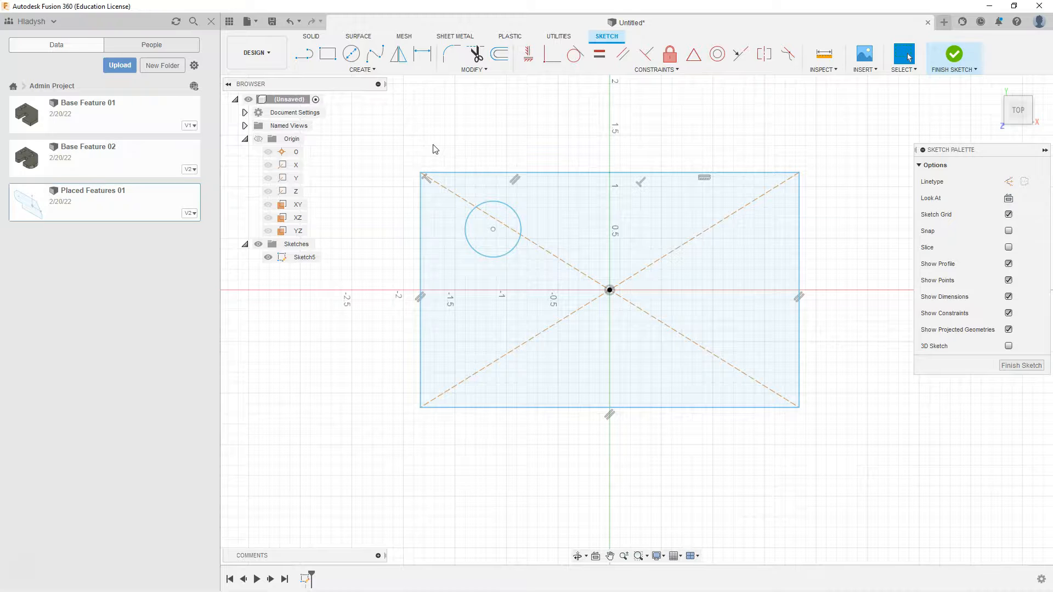
Try to dimension the rectangle's width between its two upper corner points.
{"action": "left_click", "coordinate": [424, 53]}
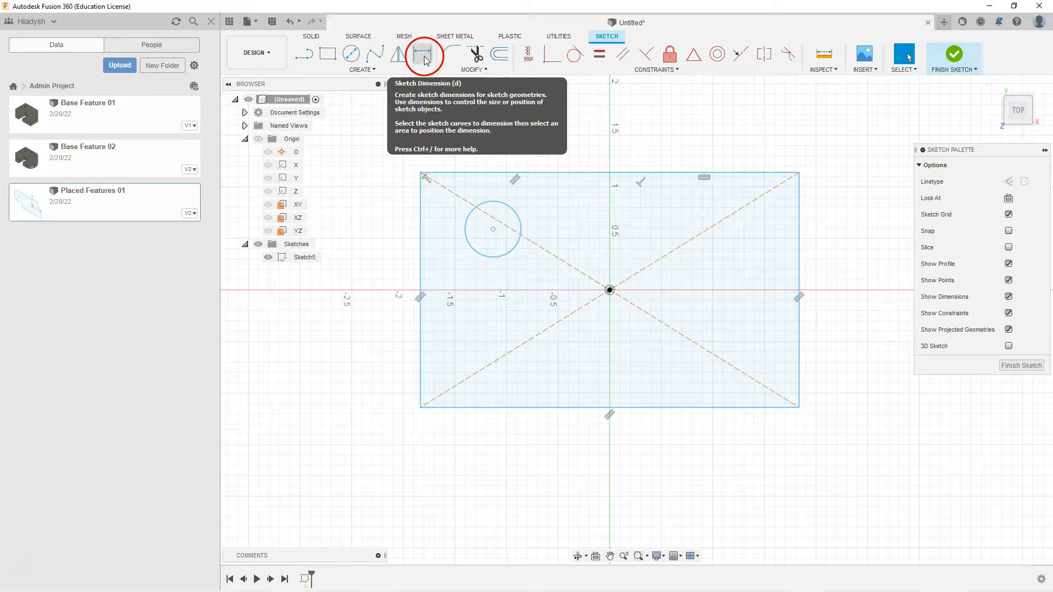
{"action": "left_click", "coordinate": [423, 55]}
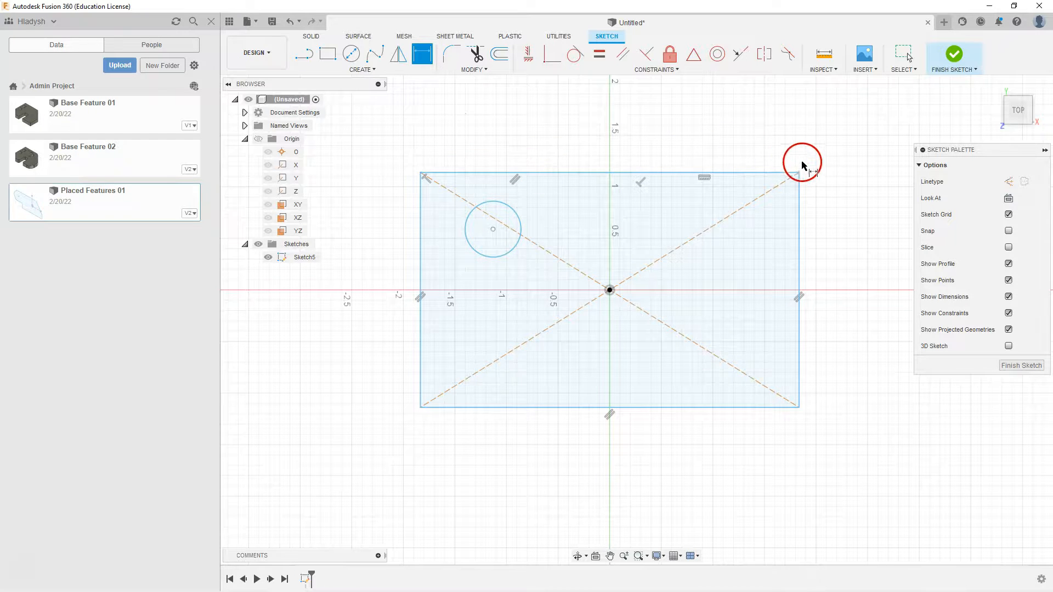
{"action": "left_click", "coordinate": [420, 172]}
{"action": "left_click", "coordinate": [799, 173]}
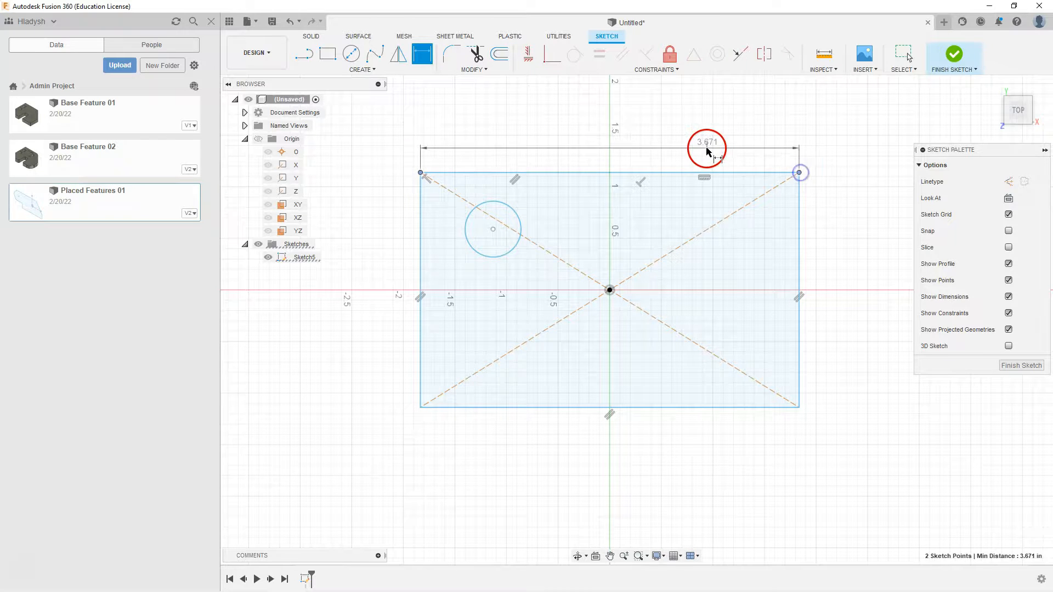
{"action": "left_click", "coordinate": [679, 142]}
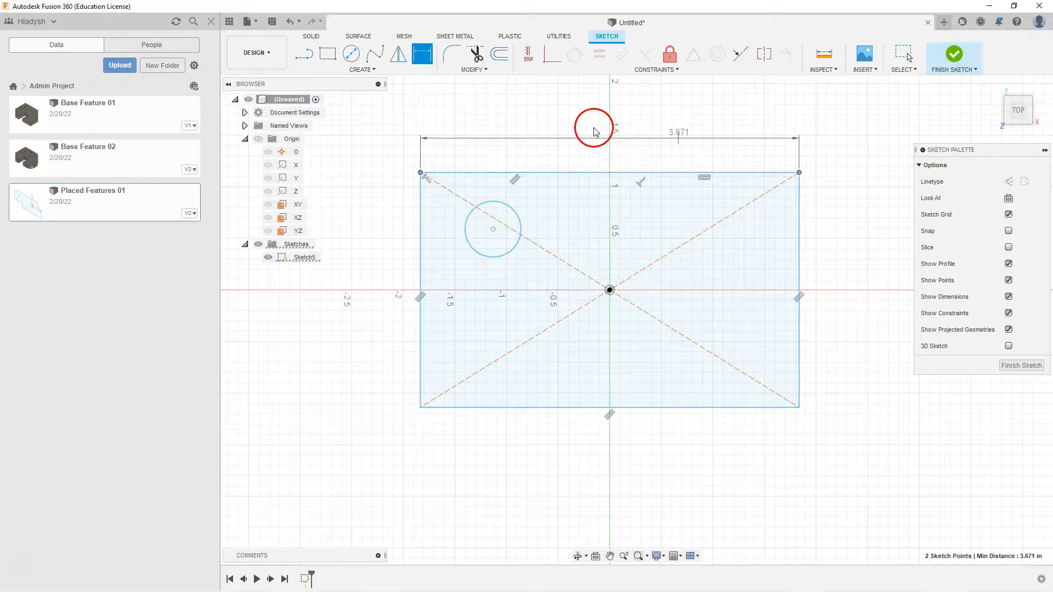
Dimension the rectangle's top edge and set its width to 4 in.
{"action": "left_click", "coordinate": [420, 53]}
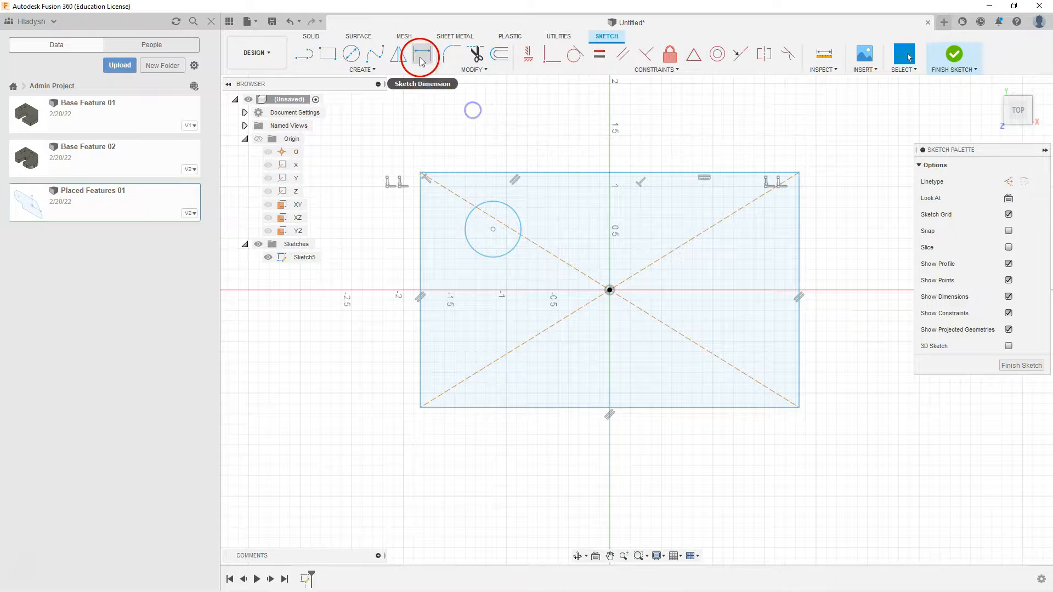
{"action": "left_click", "coordinate": [571, 172]}
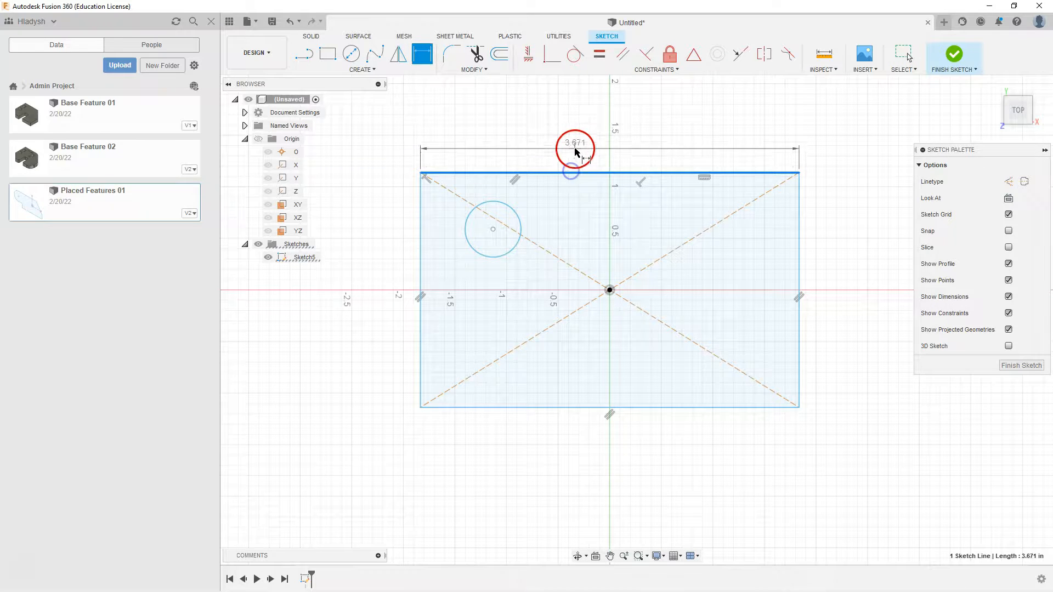
{"action": "left_click", "coordinate": [579, 144]}
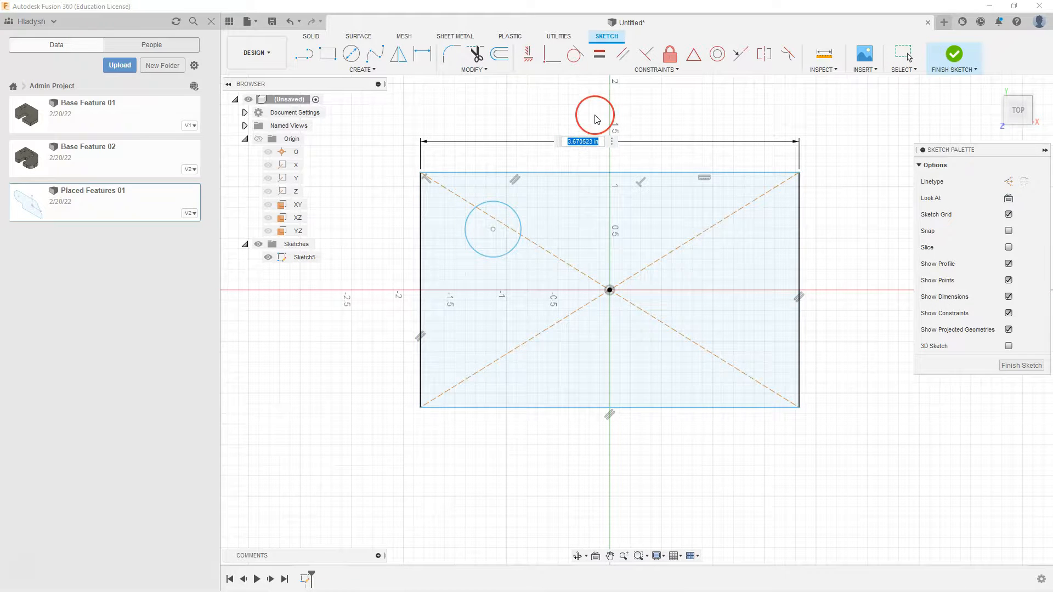
{"action": "type", "text": "4"}
{"action": "key", "text": "Return"}
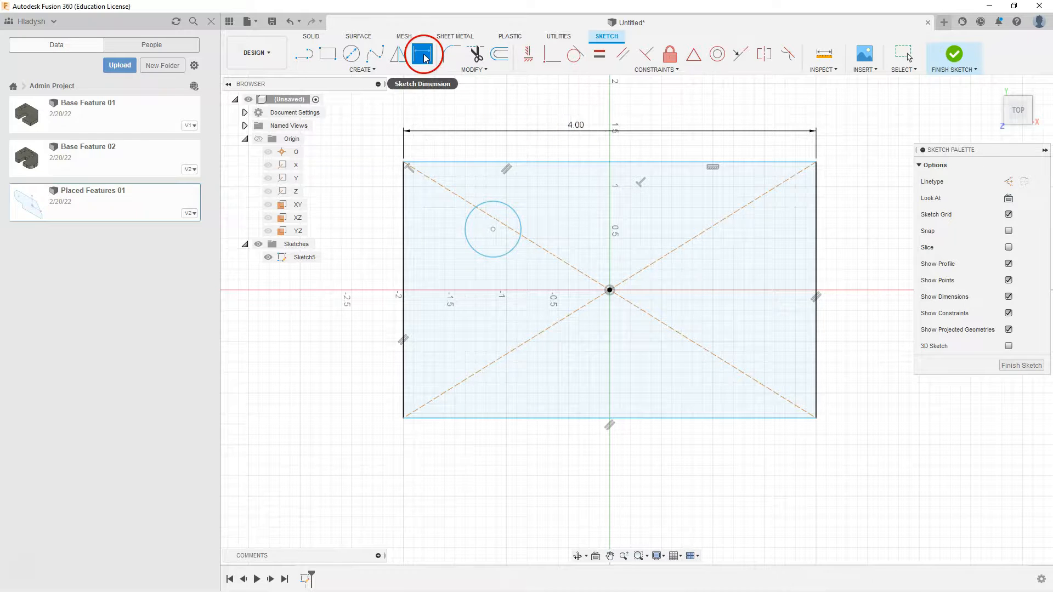
Dimension the rectangle's left edge and set its height to 2.5 in.
{"action": "left_click", "coordinate": [402, 258]}
{"action": "left_click", "coordinate": [354, 265]}
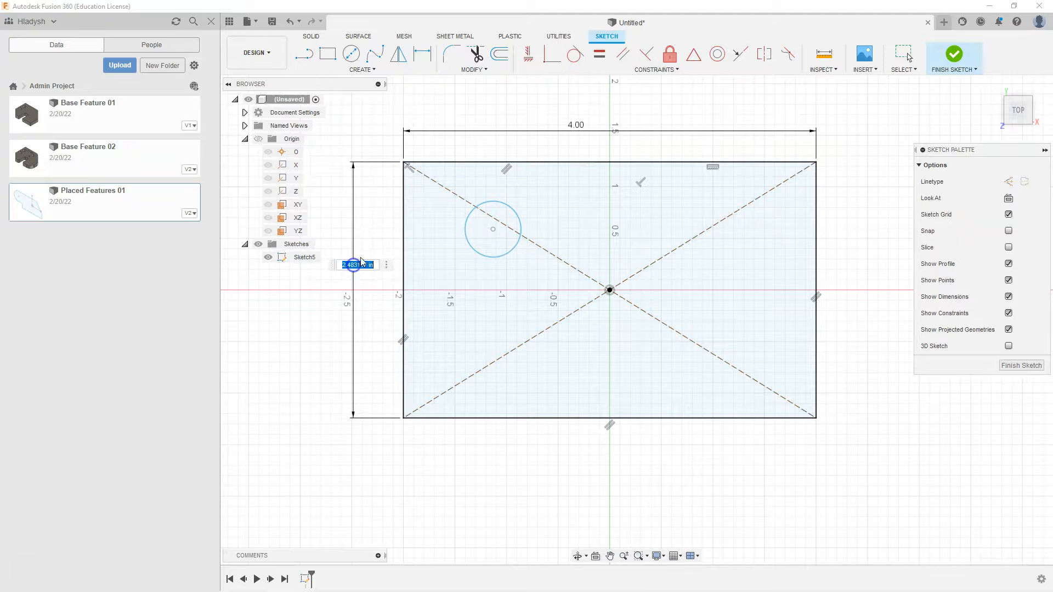
{"action": "left_click", "coordinate": [380, 260]}
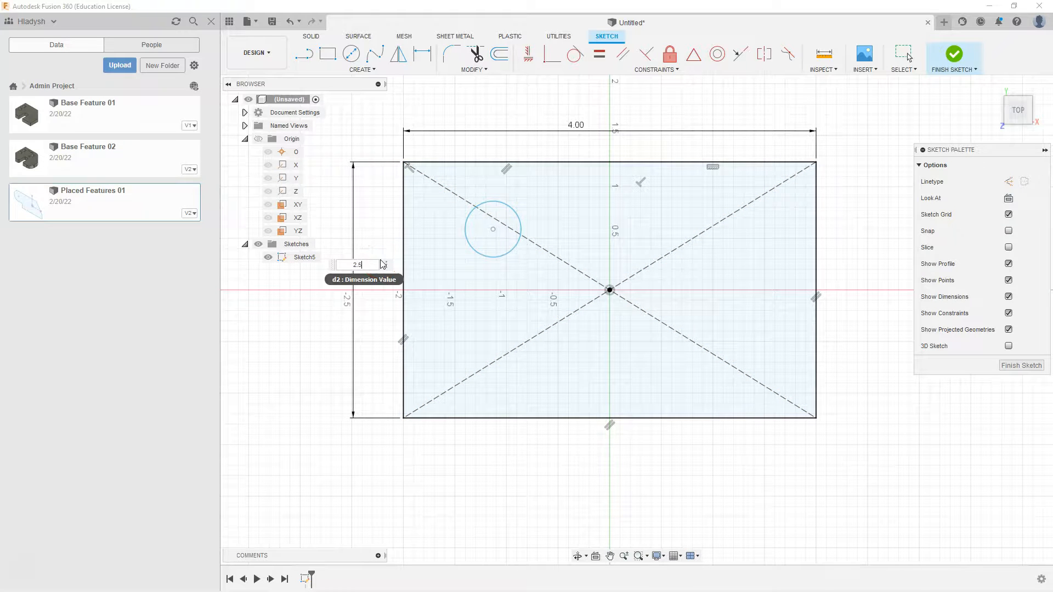
{"action": "key", "text": "Return"}
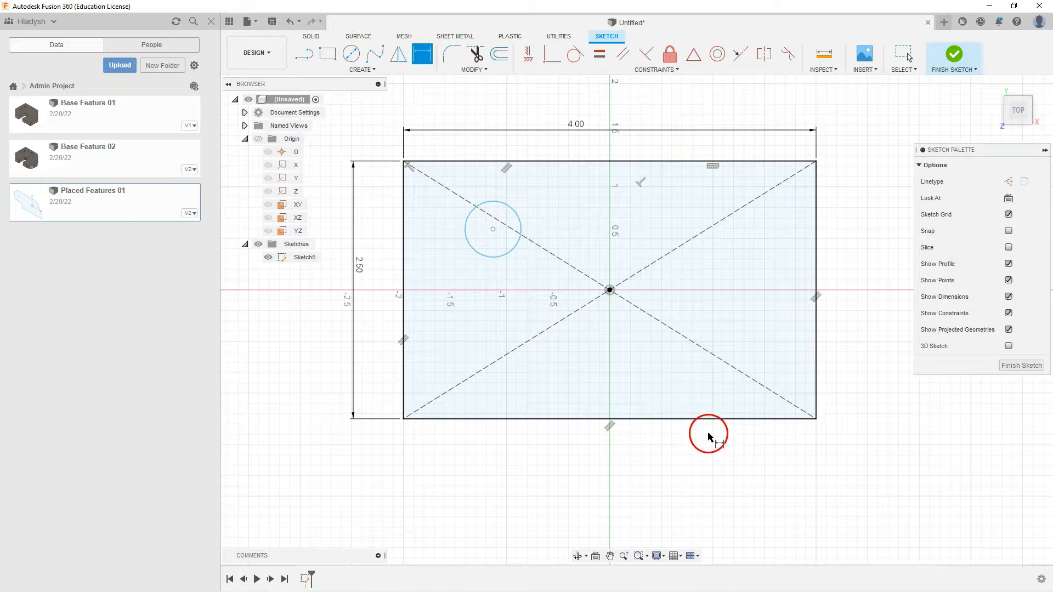
{"action": "key", "text": "Escape"}
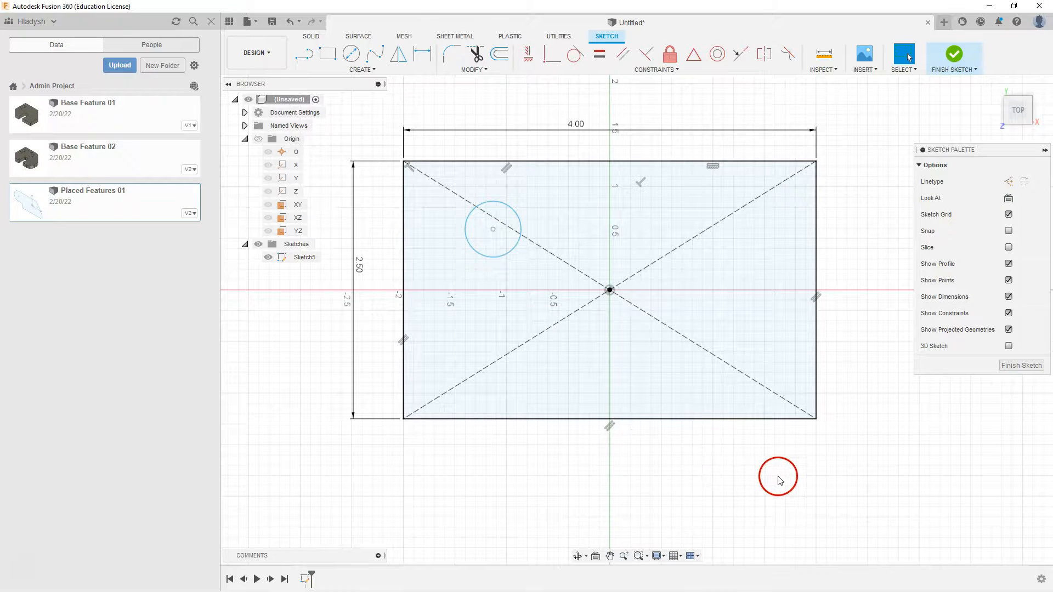
Undo the 2.5 in height value and the height dimension itself, and restore only the dimension.
{"action": "key", "text": "ctrl+z"}
{"action": "key", "text": "ctrl+z"}
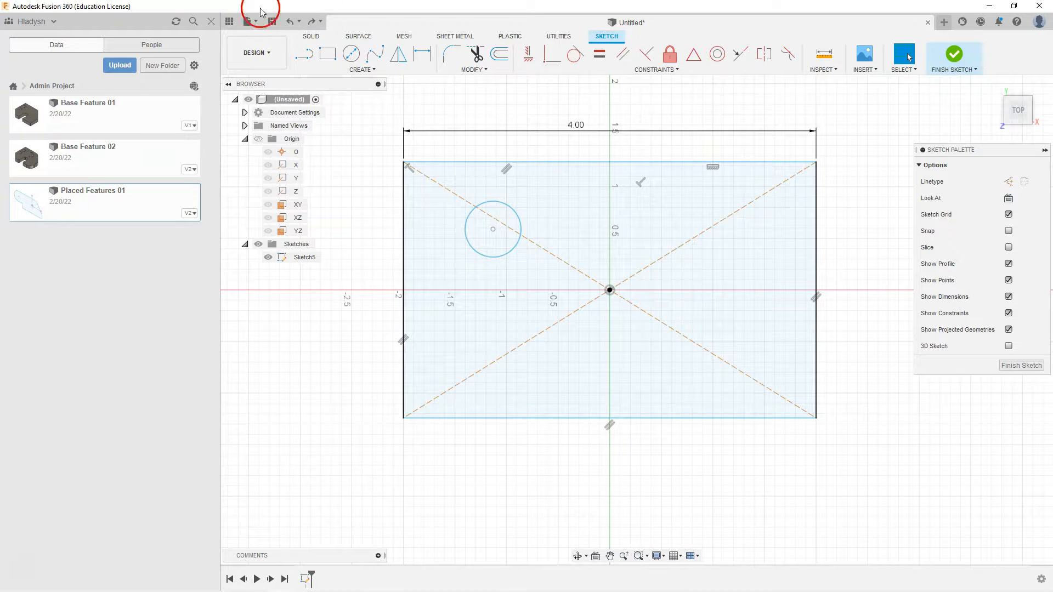
{"action": "left_click", "coordinate": [314, 24]}
{"action": "mouse_move", "coordinate": [442, 172]}
{"action": "left_mouse_down"}
{"action": "mouse_move", "coordinate": [430, 163]}
{"action": "mouse_move", "coordinate": [428, 270]}
{"action": "left_mouse_up"}
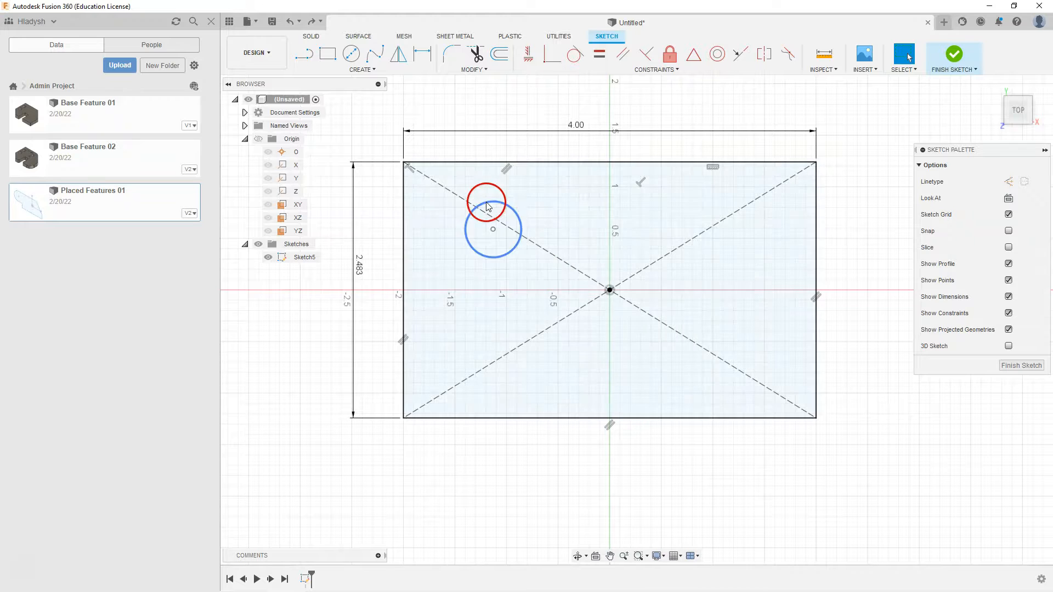
Dimension the circle's center from the rectangle's left edge and set the distance to 0.75 in.
{"action": "left_click", "coordinate": [422, 54]}
{"action": "left_click", "coordinate": [492, 230]}
{"action": "left_click", "coordinate": [407, 221]}
{"action": "left_click", "coordinate": [446, 147]}
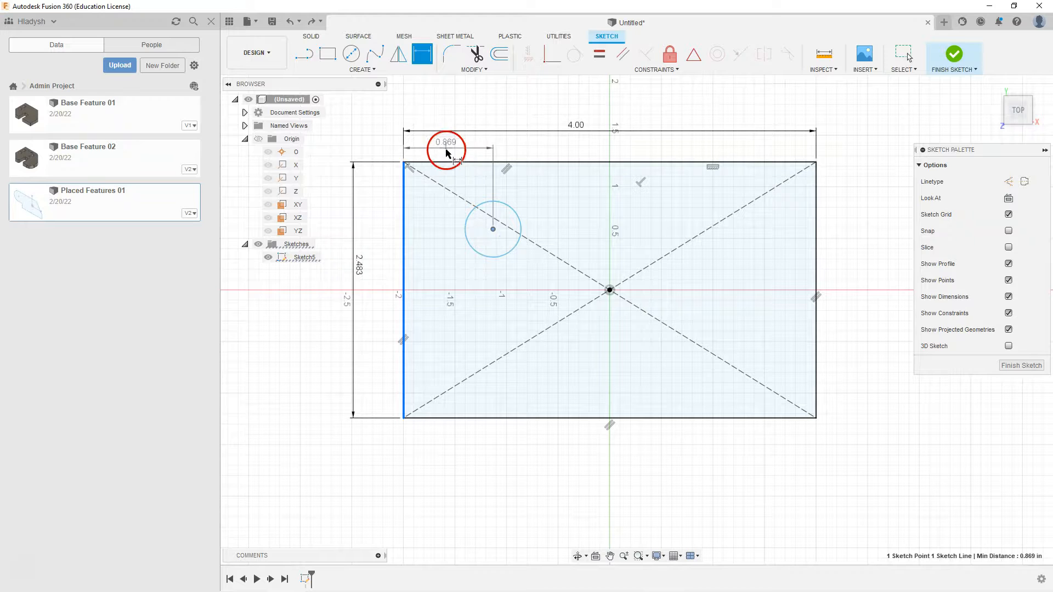
{"action": "type", "text": ".7"}
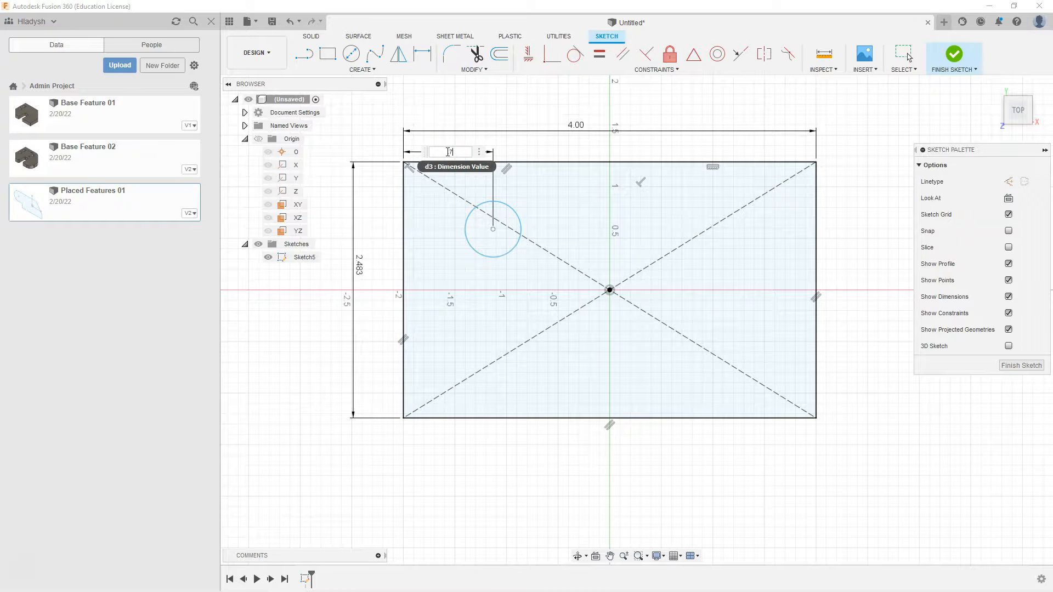
{"action": "type", "text": "5"}
{"action": "key", "text": "Return"}
{"action": "left_click", "coordinate": [422, 54]}
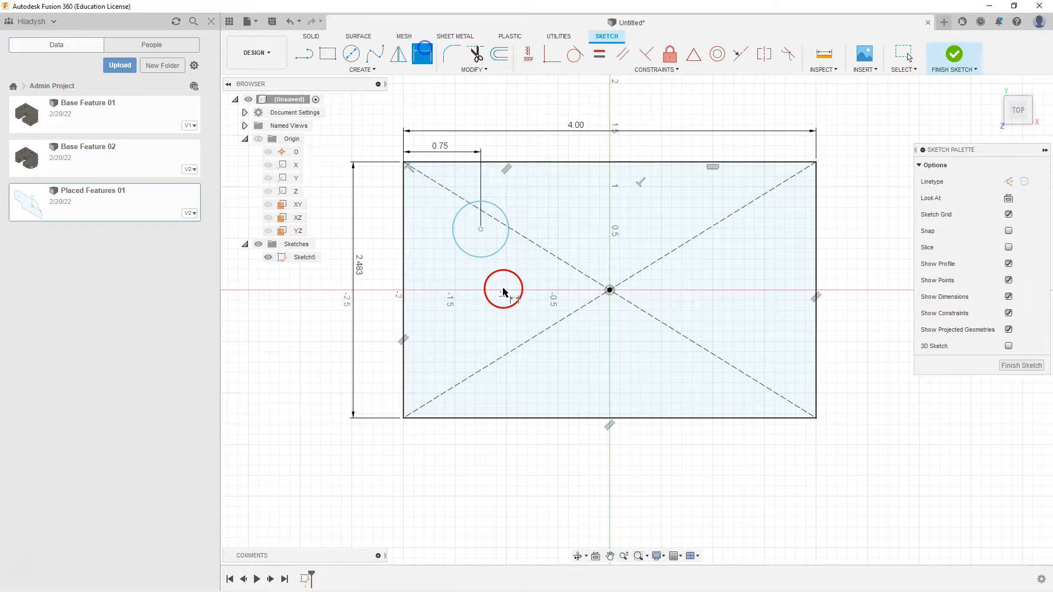
{"action": "left_click", "coordinate": [464, 250]}
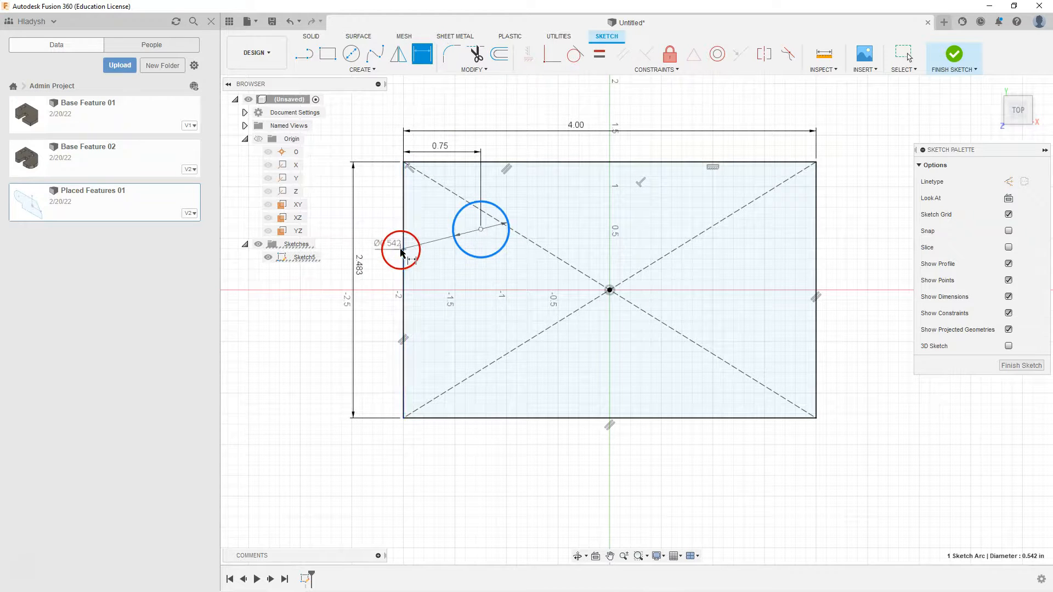
{"action": "left_click", "coordinate": [404, 248]}
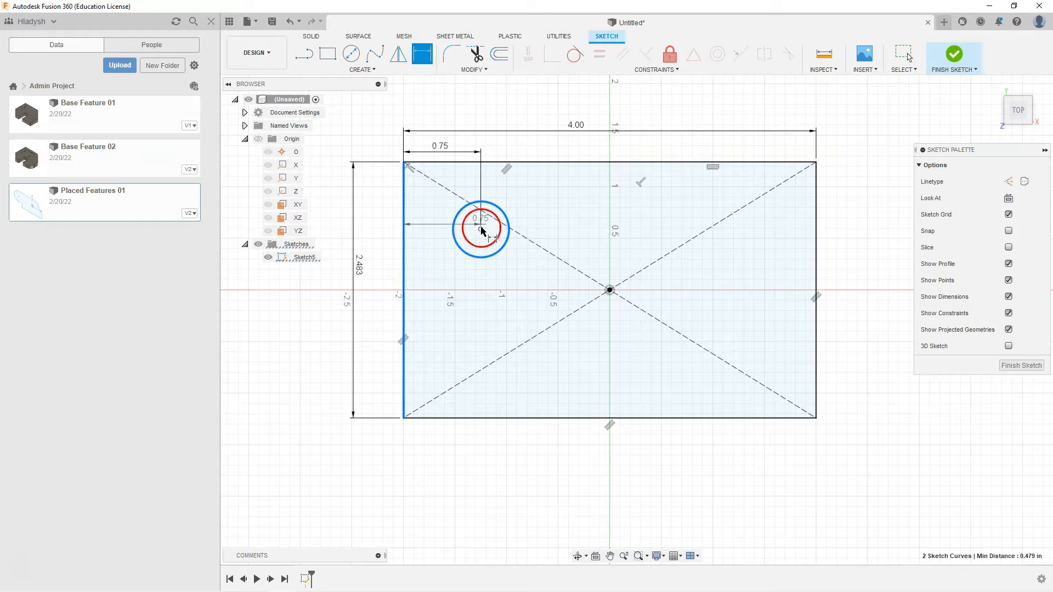
{"action": "key", "text": "Escape"}
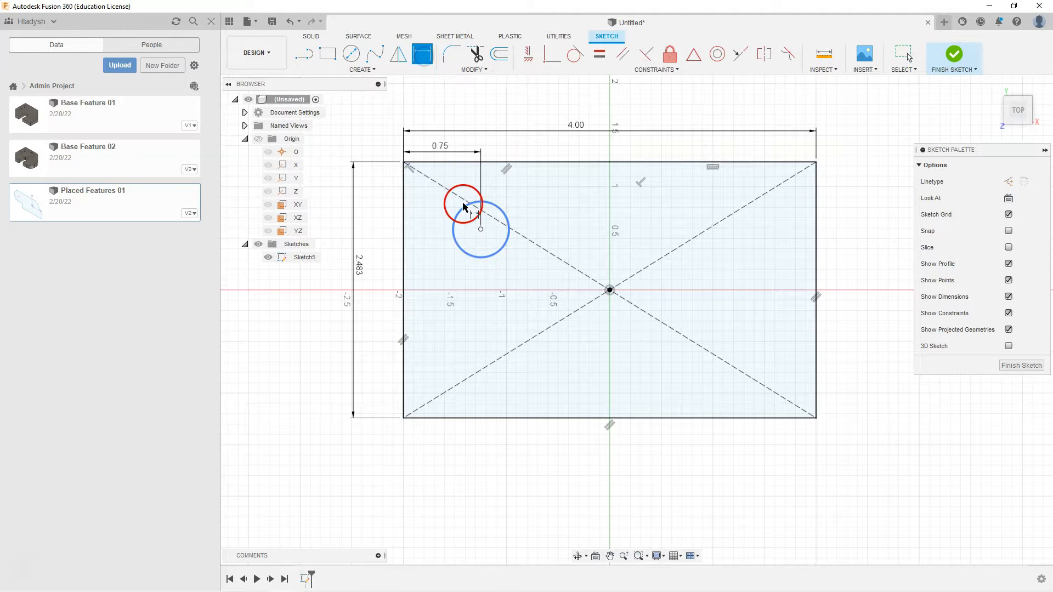
Dimension the circle's center from the rectangle's top edge and set the distance to 0.75 in.
{"action": "left_click", "coordinate": [464, 210]}
{"action": "left_click", "coordinate": [465, 162]}
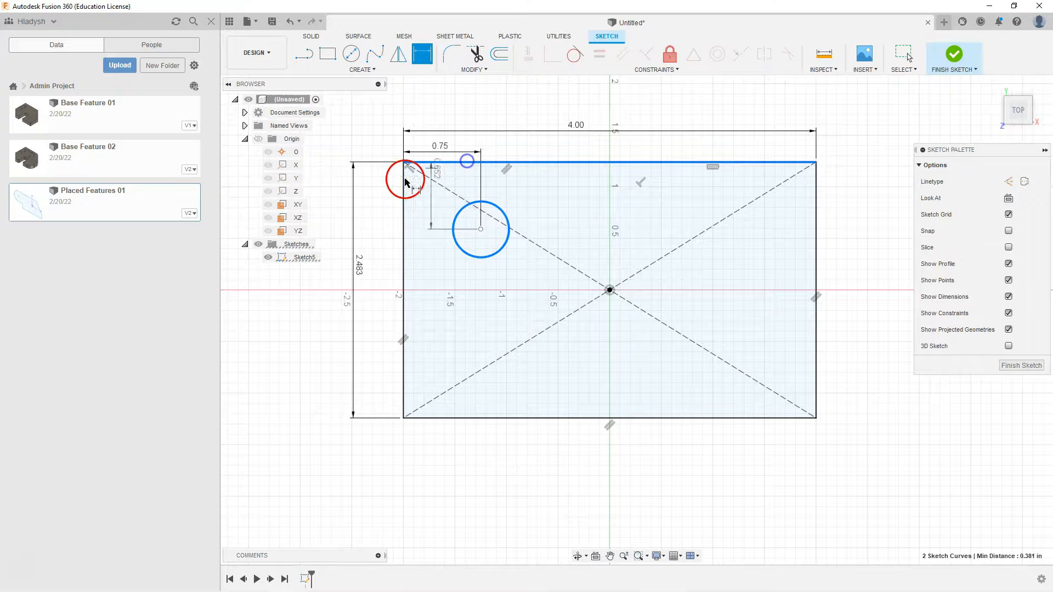
{"action": "left_click", "coordinate": [377, 201]}
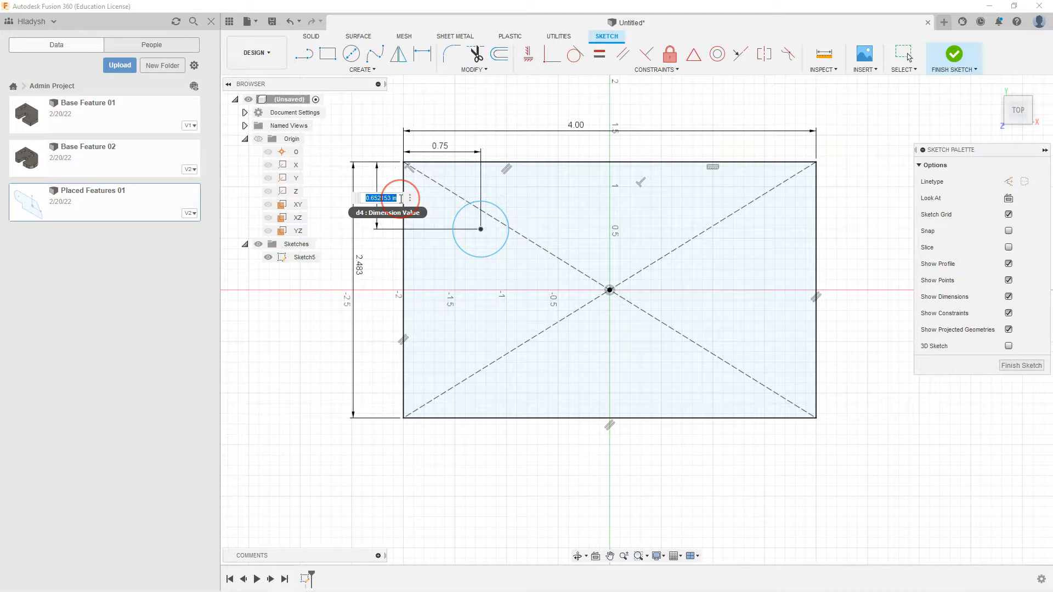
{"action": "key", "text": "Return"}
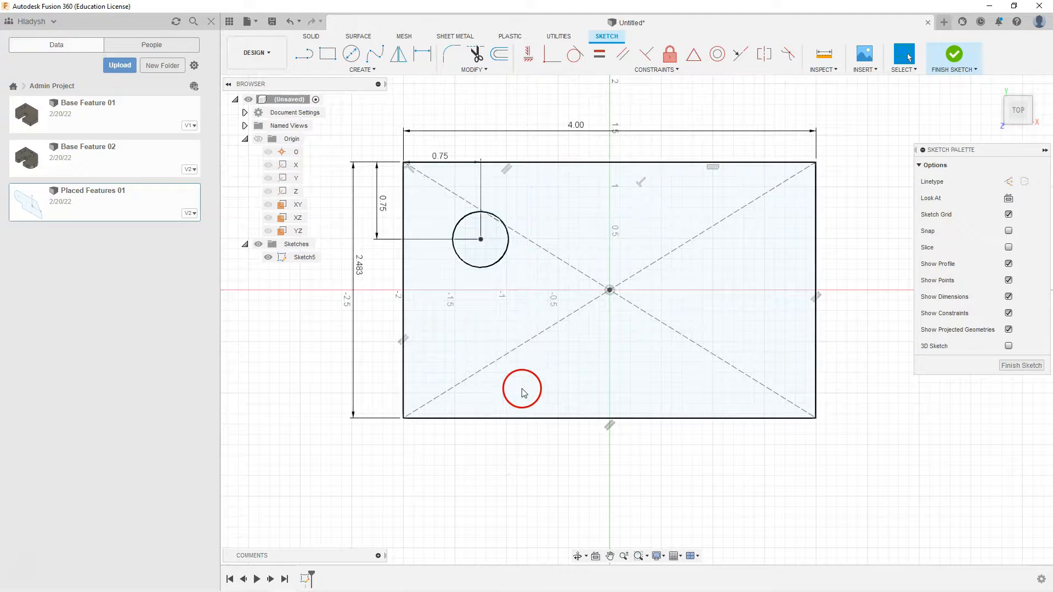
Enlarge the circle freehand and try a 0.75 in diameter dimension on it.
{"action": "mouse_move", "coordinate": [496, 264]}
{"action": "left_mouse_down"}
{"action": "mouse_move", "coordinate": [510, 280]}
{"action": "mouse_move", "coordinate": [482, 266]}
{"action": "mouse_move", "coordinate": [508, 282]}
{"action": "mouse_move", "coordinate": [508, 272]}
{"action": "mouse_move", "coordinate": [519, 298]}
{"action": "mouse_move", "coordinate": [501, 278]}
{"action": "mouse_move", "coordinate": [524, 307]}
{"action": "mouse_move", "coordinate": [489, 261]}
{"action": "mouse_move", "coordinate": [510, 285]}
{"action": "mouse_move", "coordinate": [501, 275]}
{"action": "left_mouse_up"}
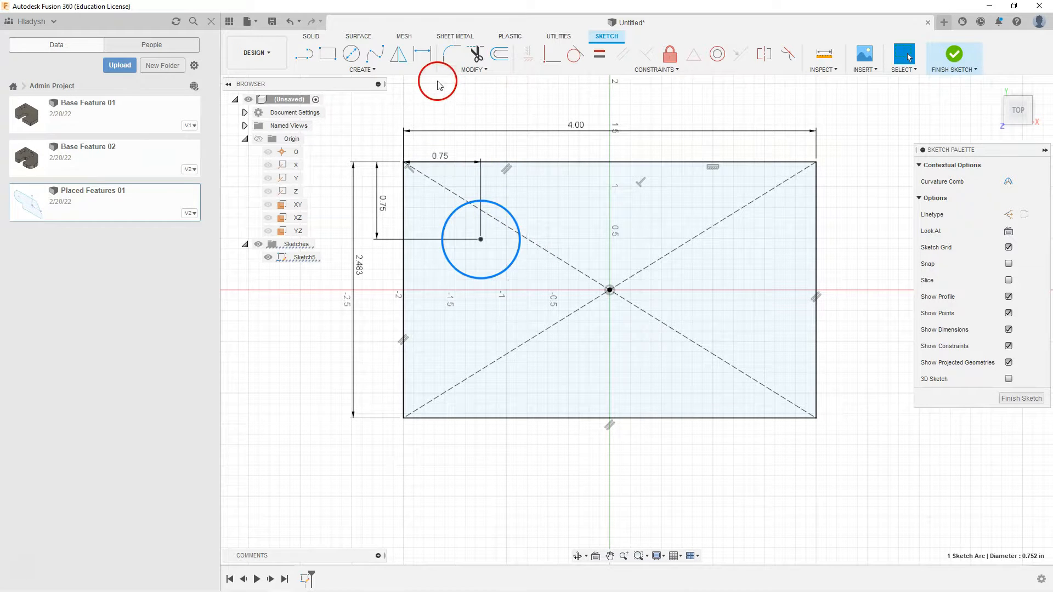
{"action": "left_click", "coordinate": [422, 55]}
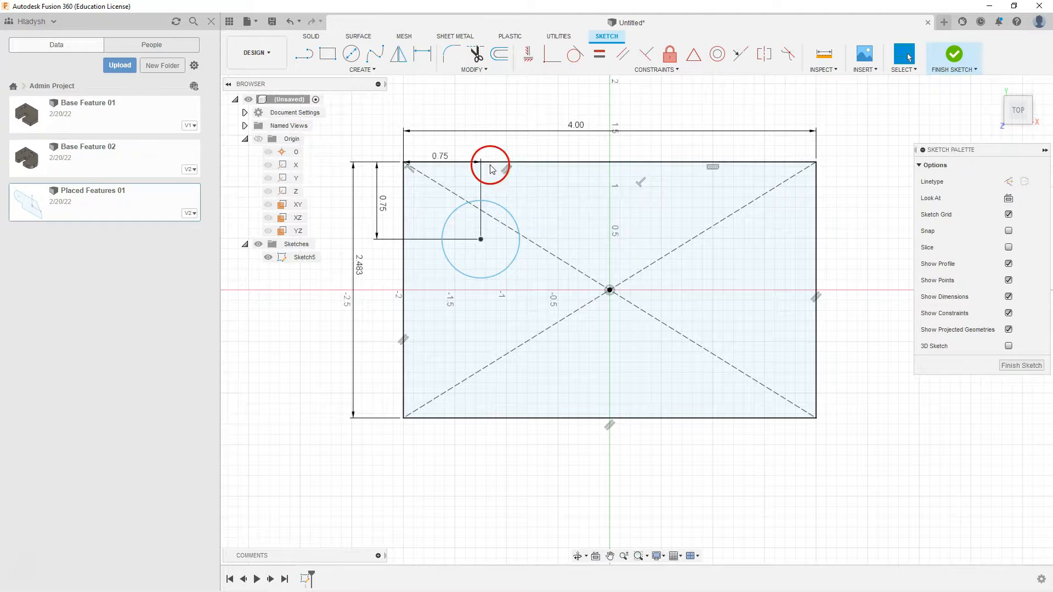
{"action": "left_click", "coordinate": [422, 54]}
{"action": "left_click", "coordinate": [505, 211]}
{"action": "left_click", "coordinate": [542, 151]}
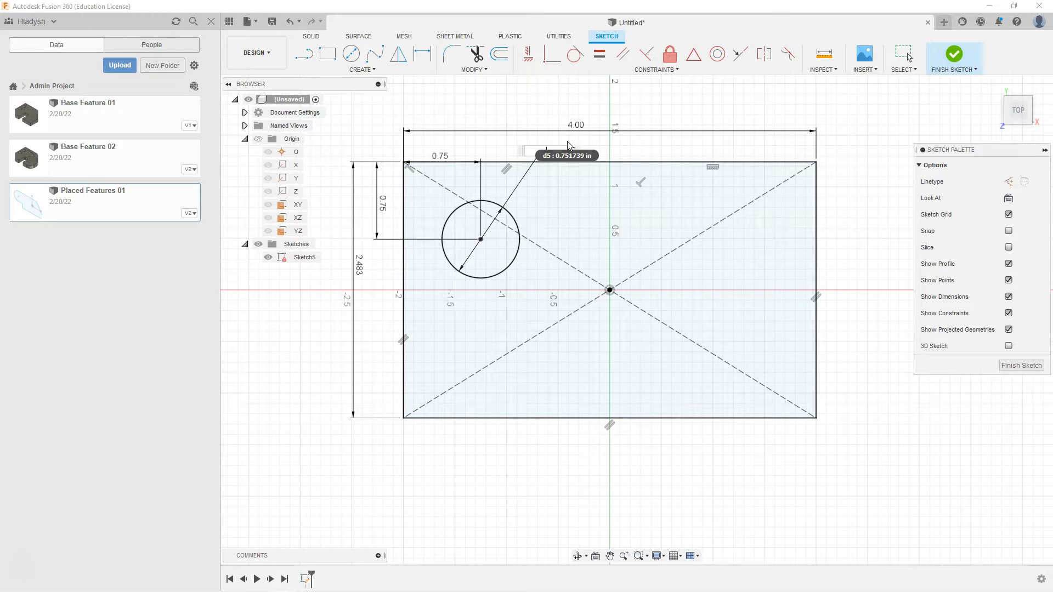
{"action": "type", "text": ".75"}
{"action": "left_click", "coordinate": [604, 197]}
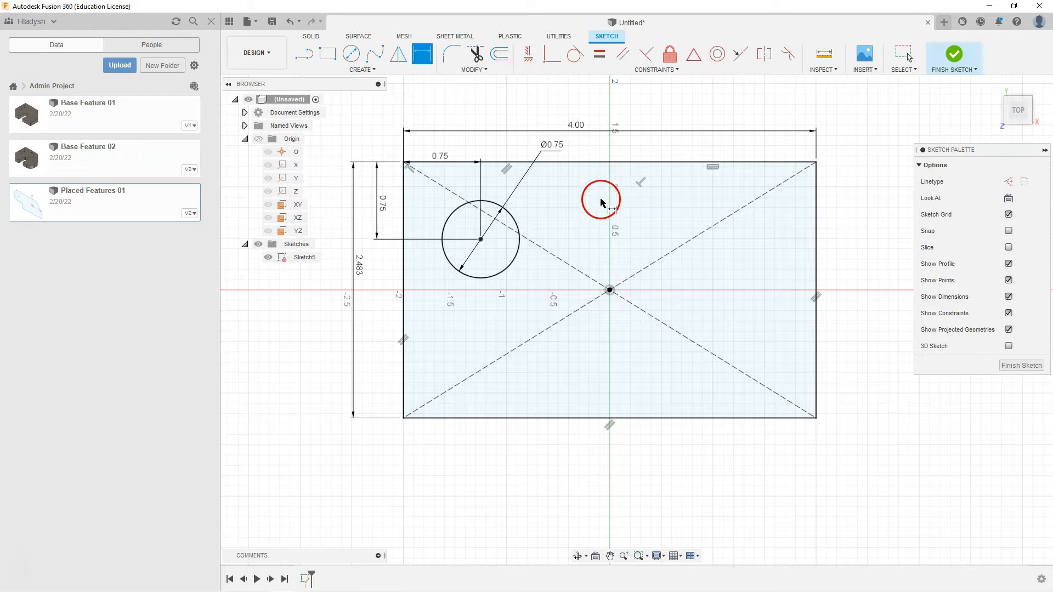
{"action": "left_click", "coordinate": [548, 207]}
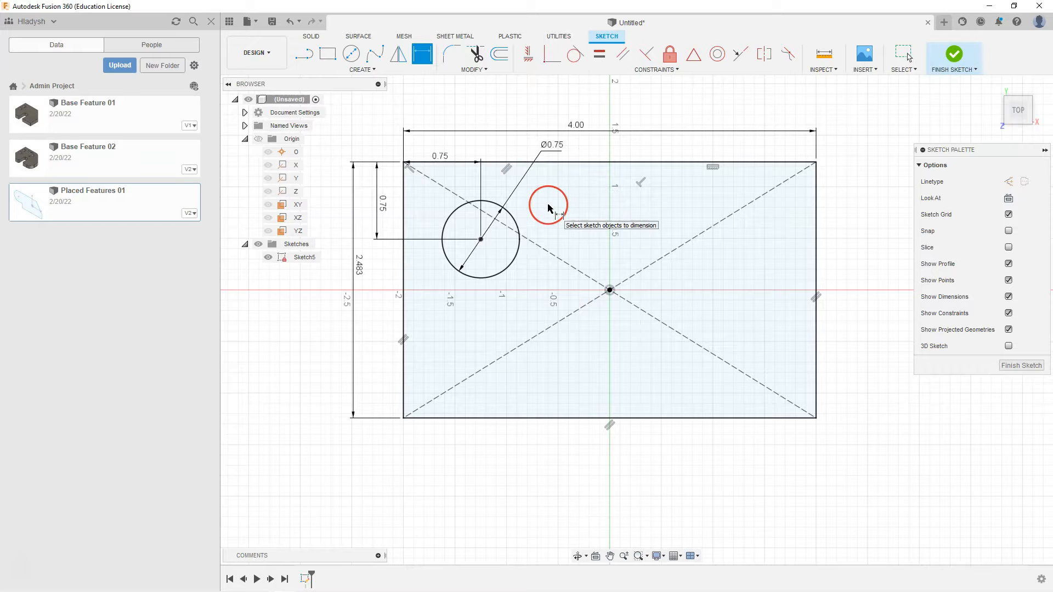
{"action": "key", "text": "Escape"}
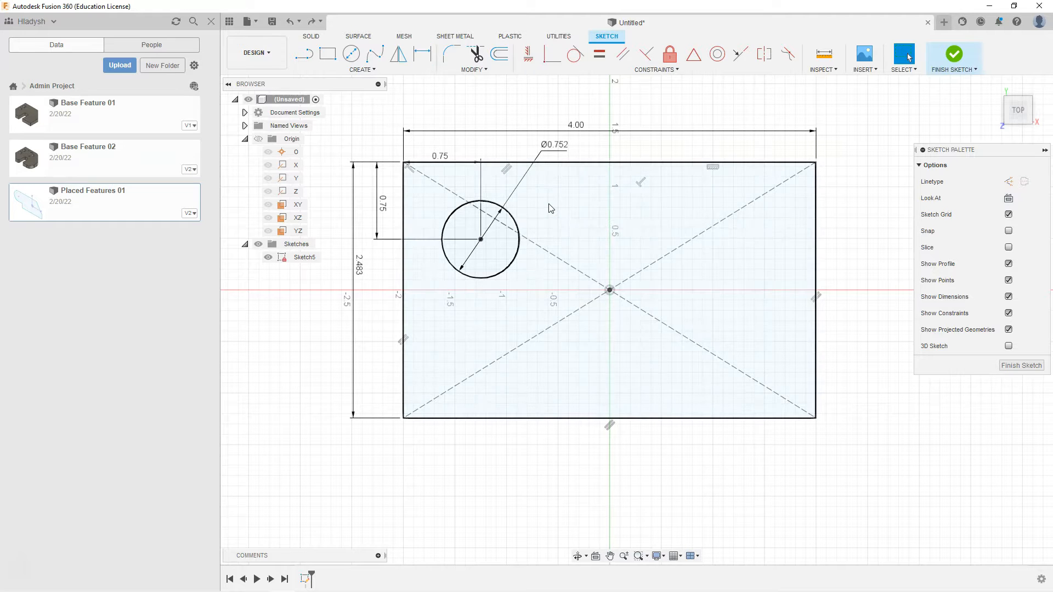
Dimension the circle by its radius instead of its diameter and set the value to 0.375 in.
{"action": "left_click", "coordinate": [423, 57]}
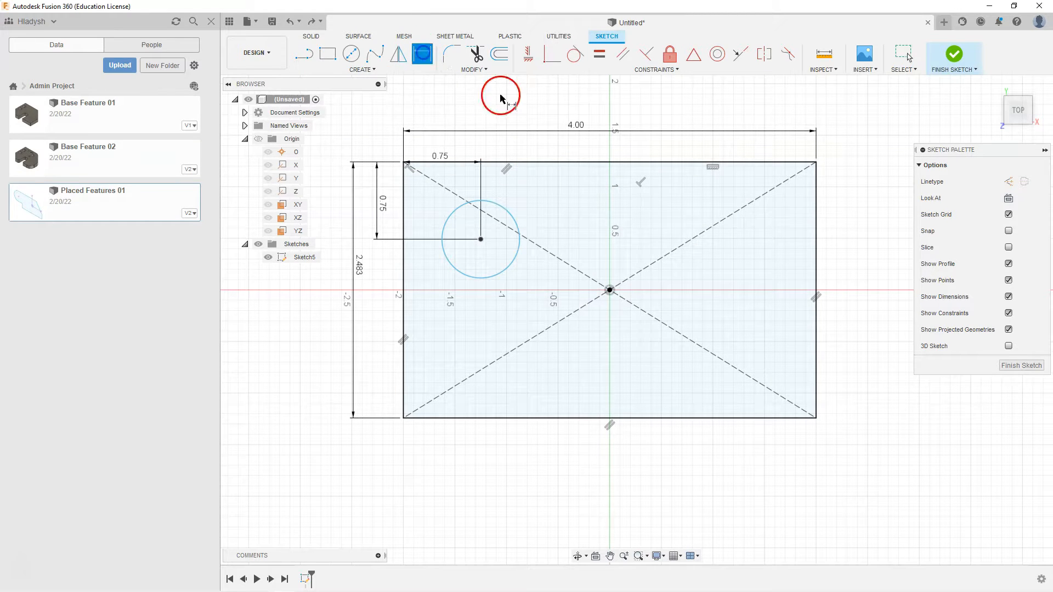
{"action": "left_click", "coordinate": [505, 211]}
{"action": "right_click", "coordinate": [527, 188]}
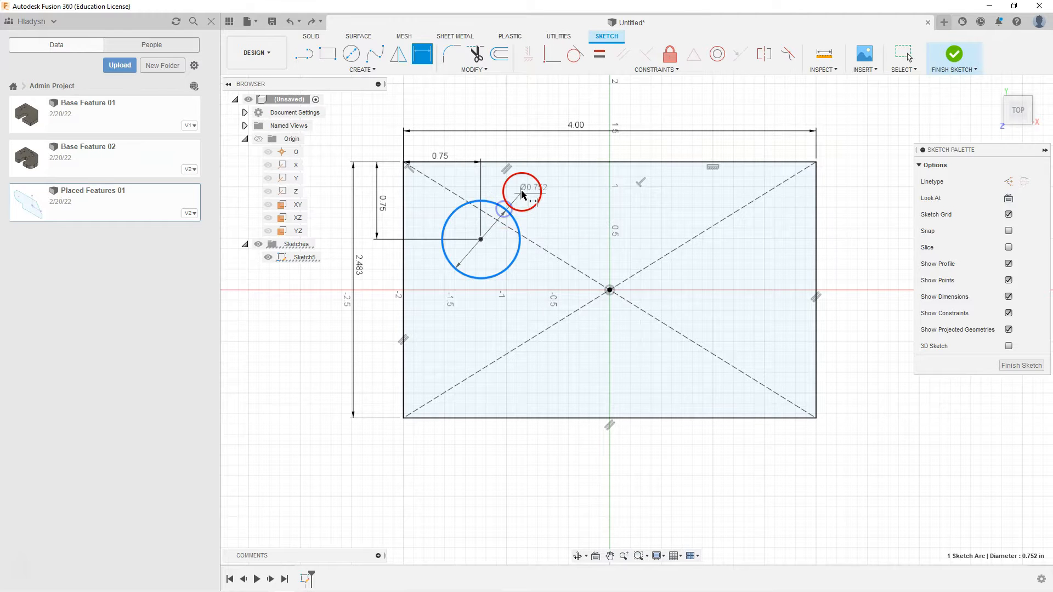
{"action": "left_click", "coordinate": [513, 253]}
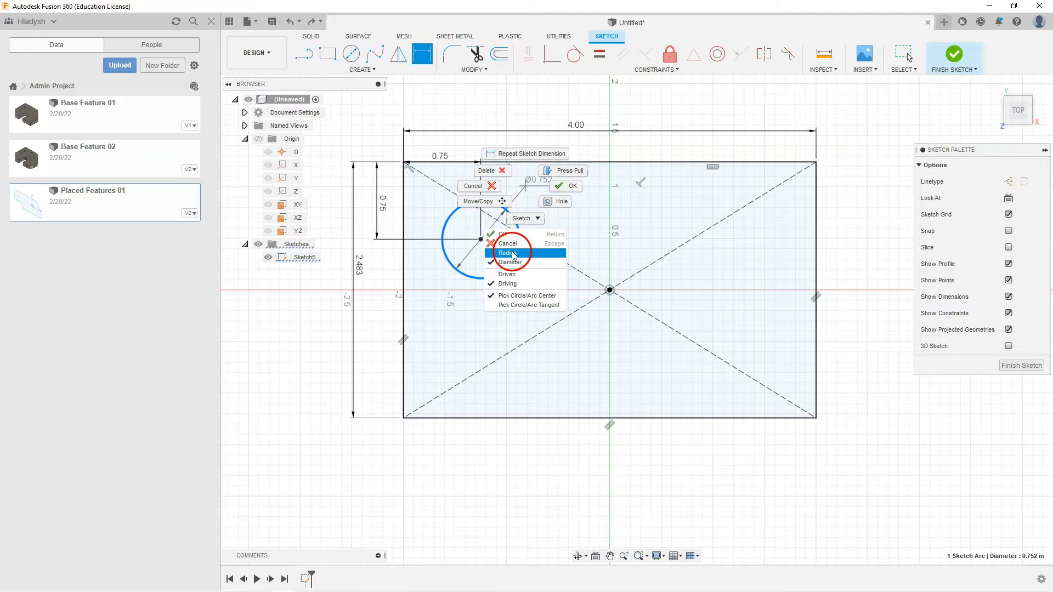
{"action": "left_click", "coordinate": [531, 148]}
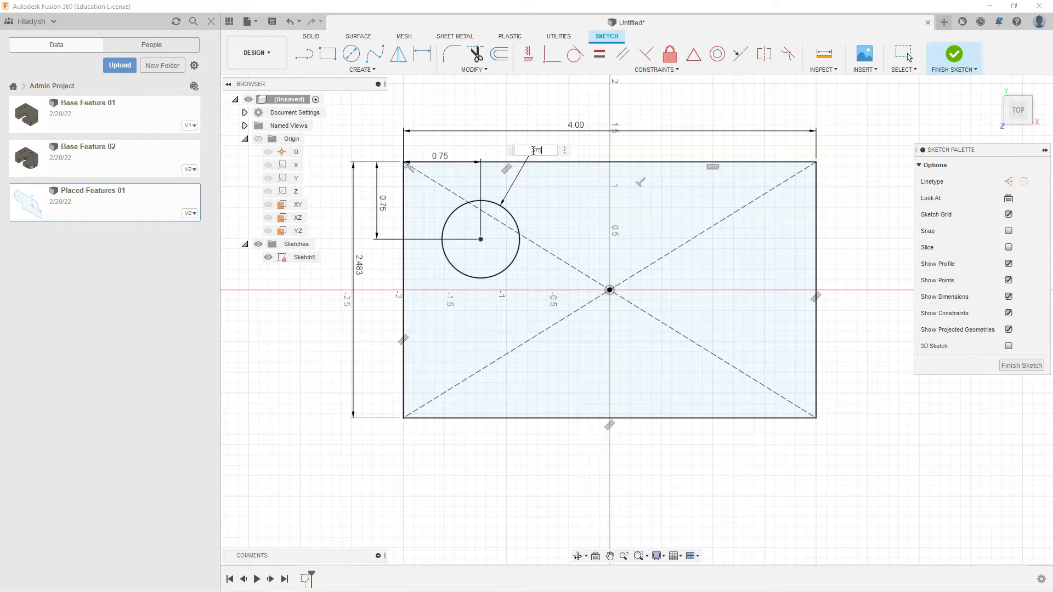
{"action": "key", "text": "Return"}
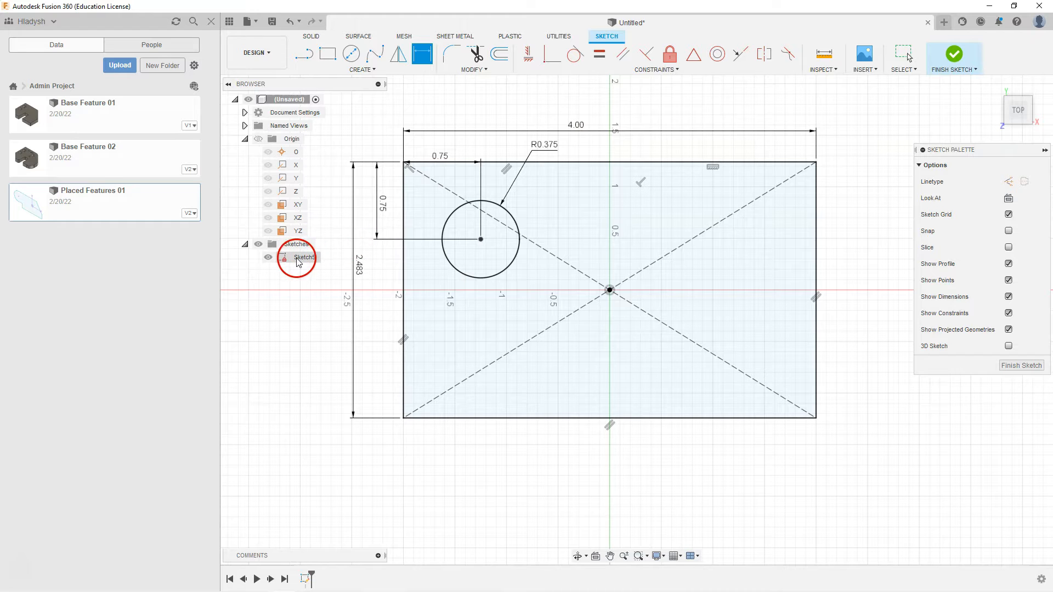
{"action": "key", "text": "Escape"}
Move the circle's horizontal position dimension slightly upward and set the rectangle's height to 2.5 in.
{"action": "left_click_drag", "start_coordinate": [440, 158], "coordinate": [443, 153]}
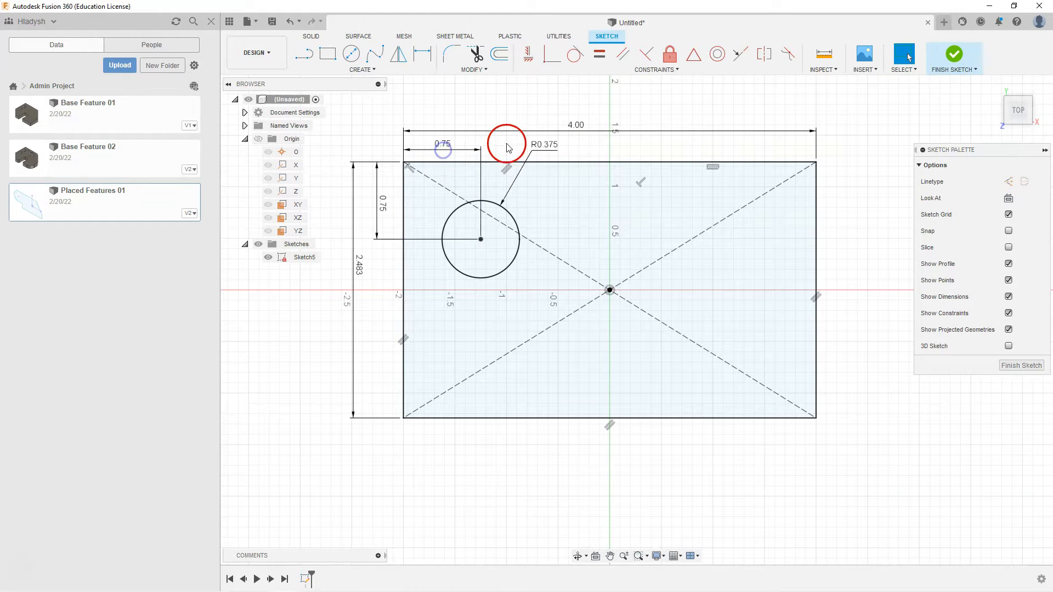
{"action": "double_click", "coordinate": [360, 265]}
{"action": "type", "text": "2"}
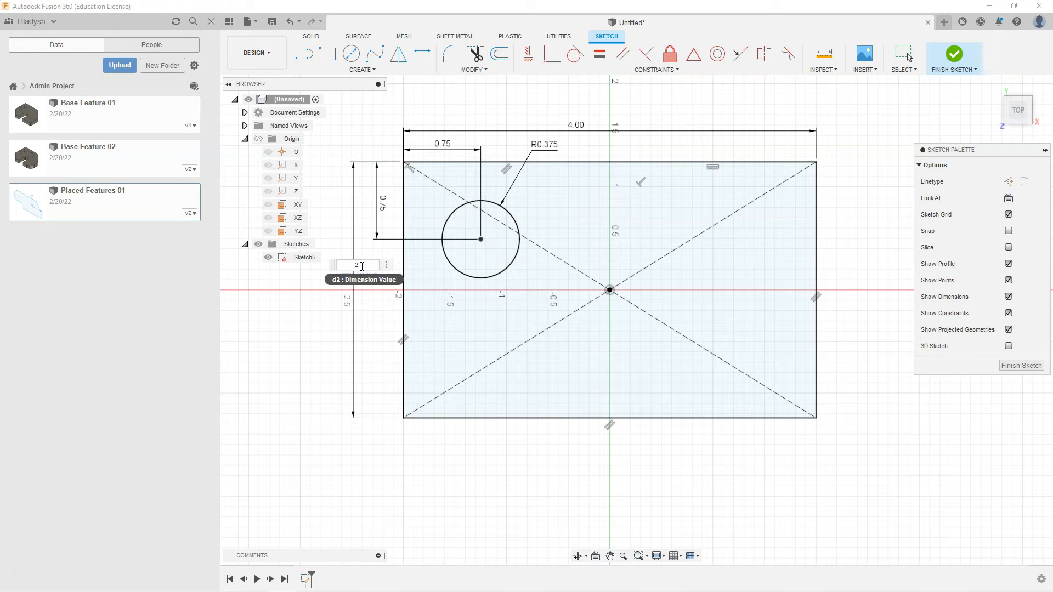
{"action": "type", "text": ".5"}
{"action": "key", "text": "Return"}
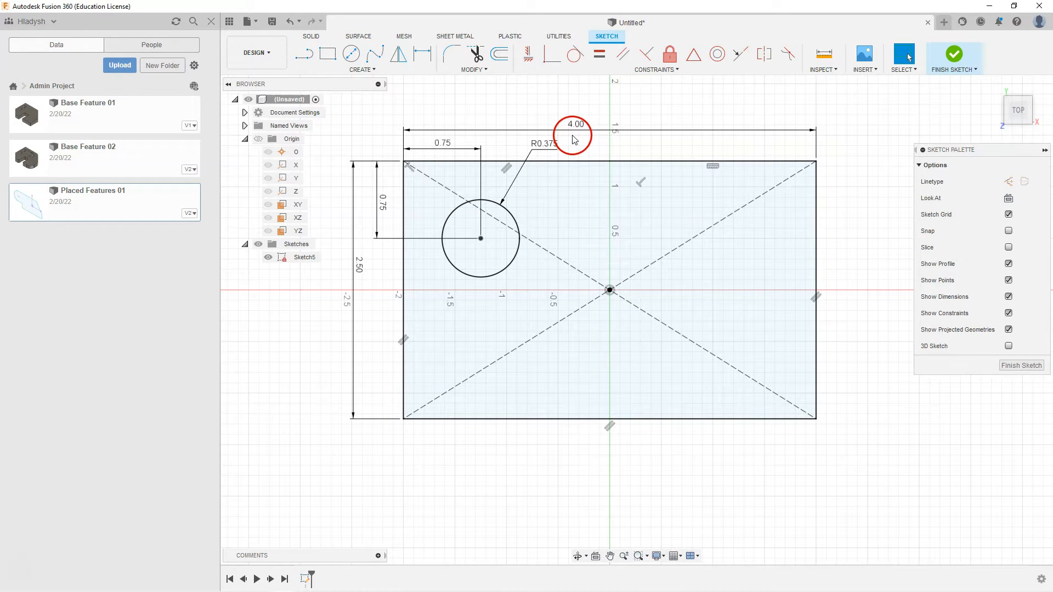
Rename the current sketch as First Sketch.
{"action": "left_click", "coordinate": [305, 258]}
{"action": "double_click", "coordinate": [306, 258]}
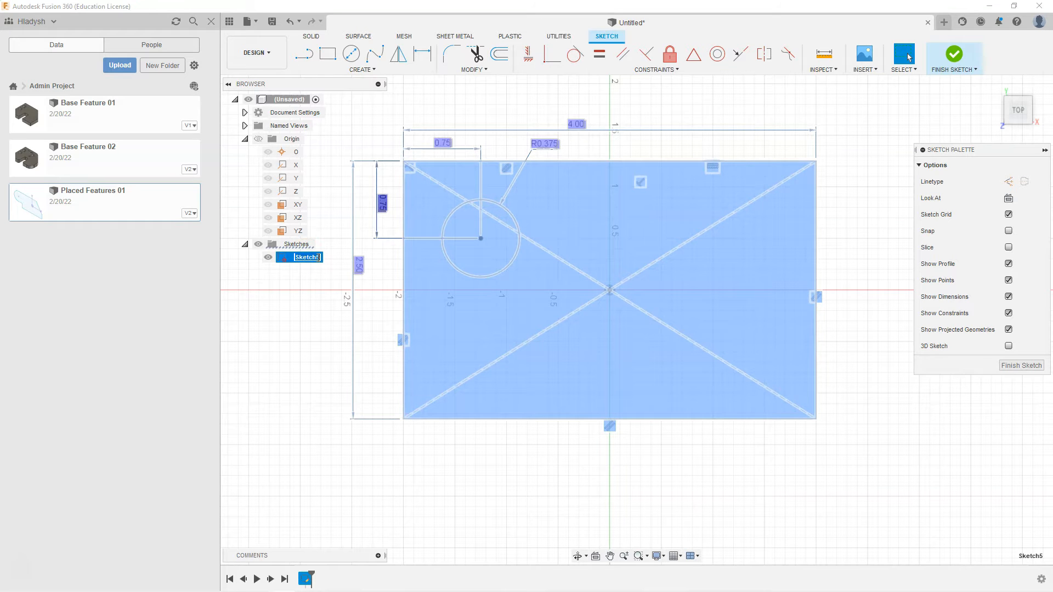
{"action": "type", "text": "fl"}
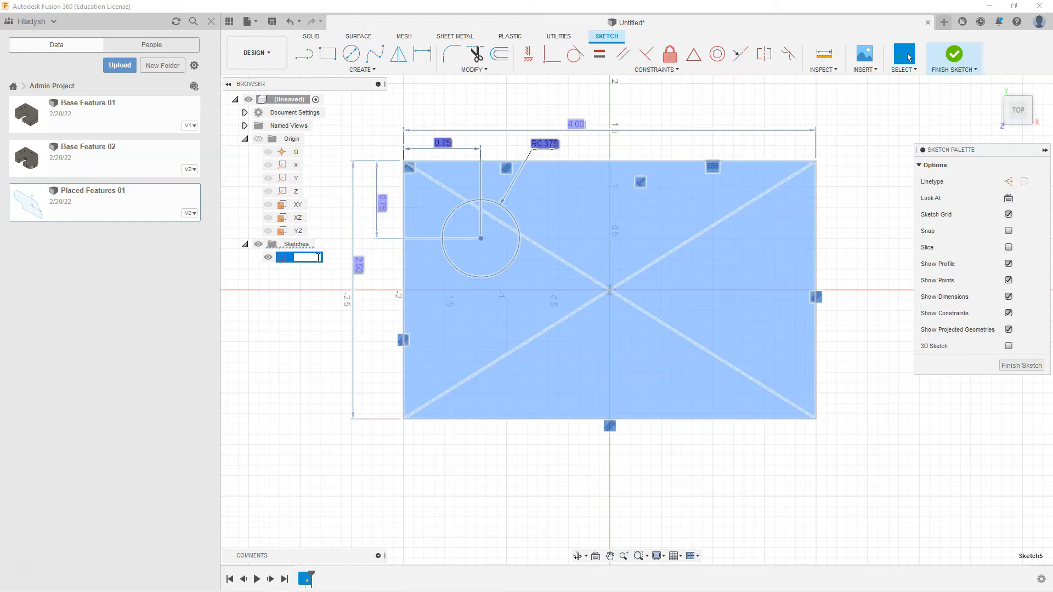
{"action": "key", "text": "BackSpace"}
{"action": "type", "text": "F"}
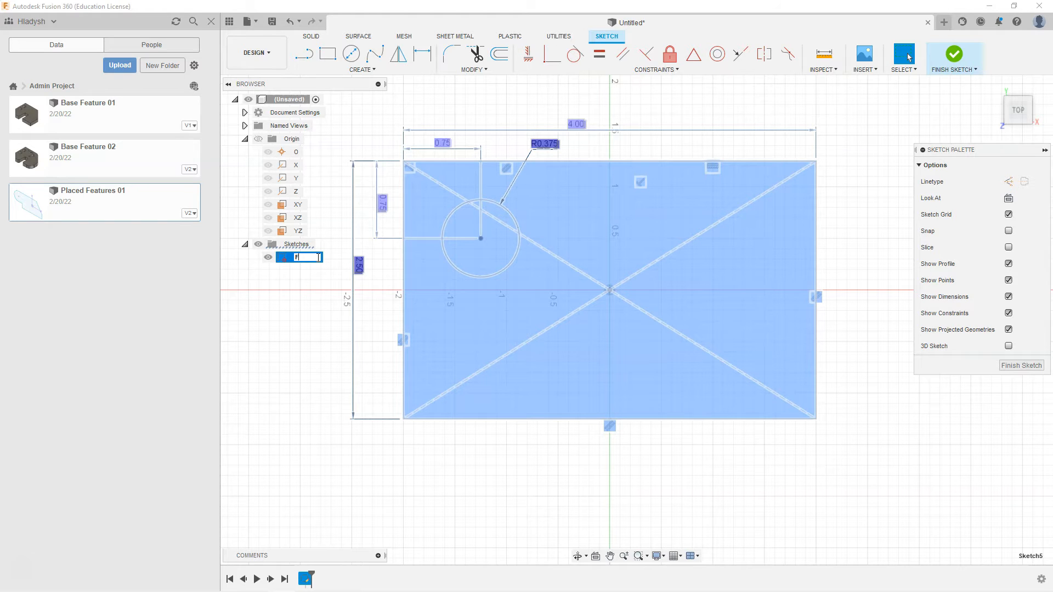
{"action": "type", "text": "irst Sketch"}
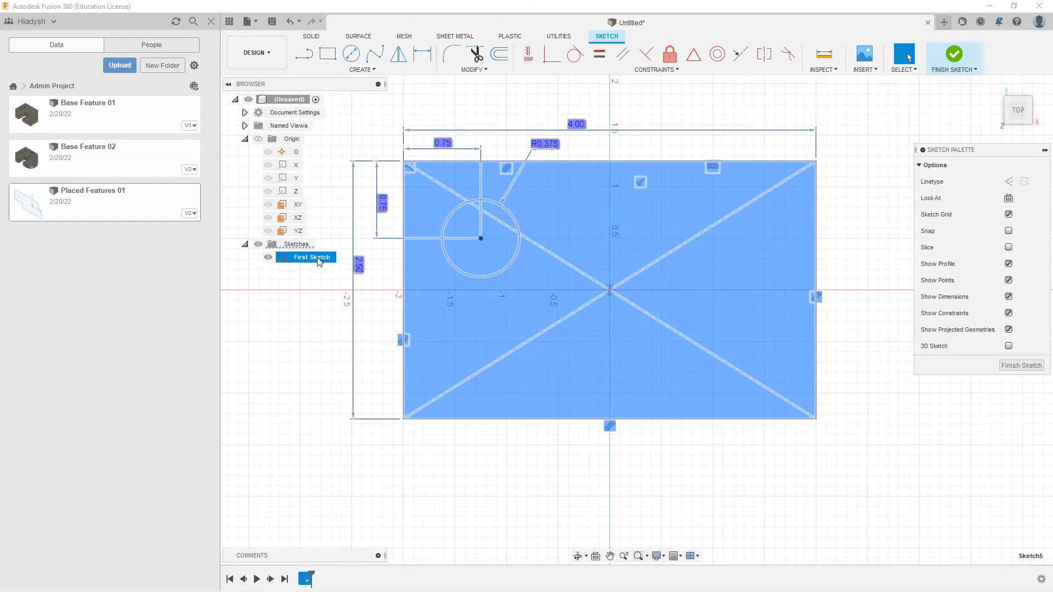
{"action": "left_click", "coordinate": [874, 473]}
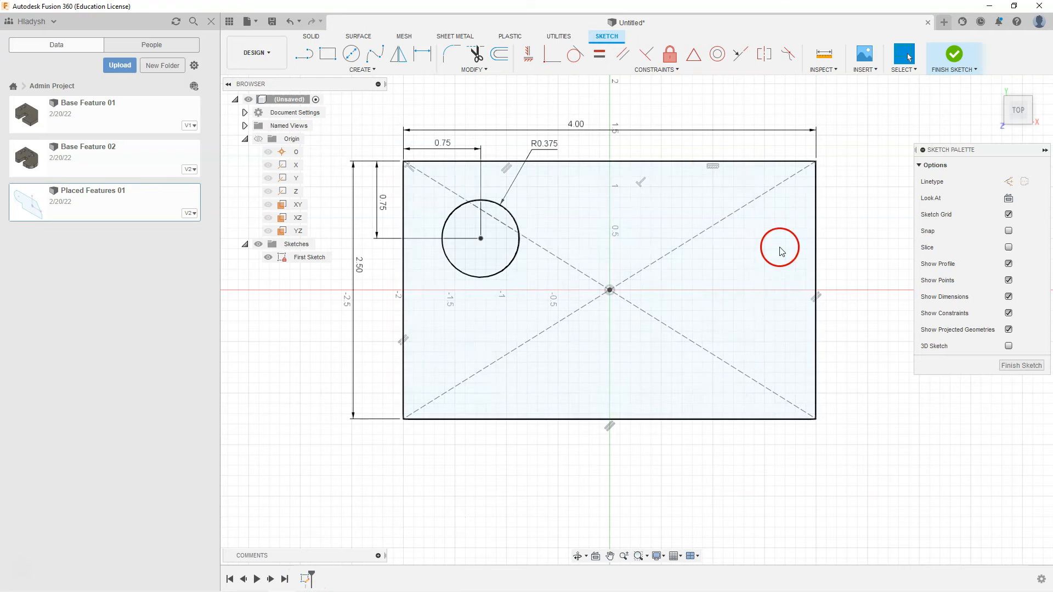
Finish the sketch and extrude the rectangular profile around the circle upward 0.30 in as a new body.
{"action": "left_click", "coordinate": [955, 58]}
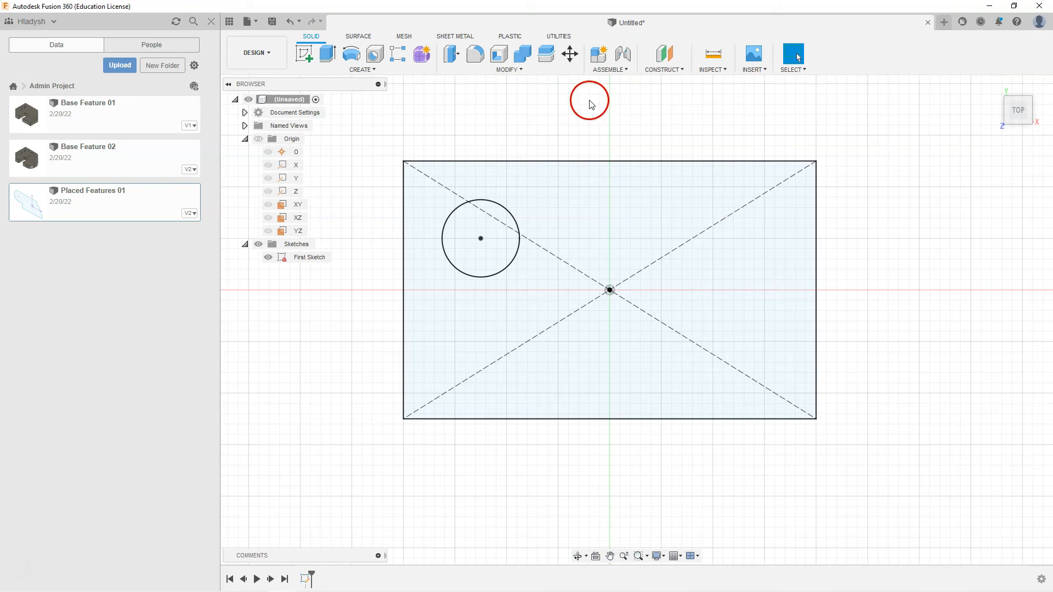
{"action": "left_click", "coordinate": [991, 85]}
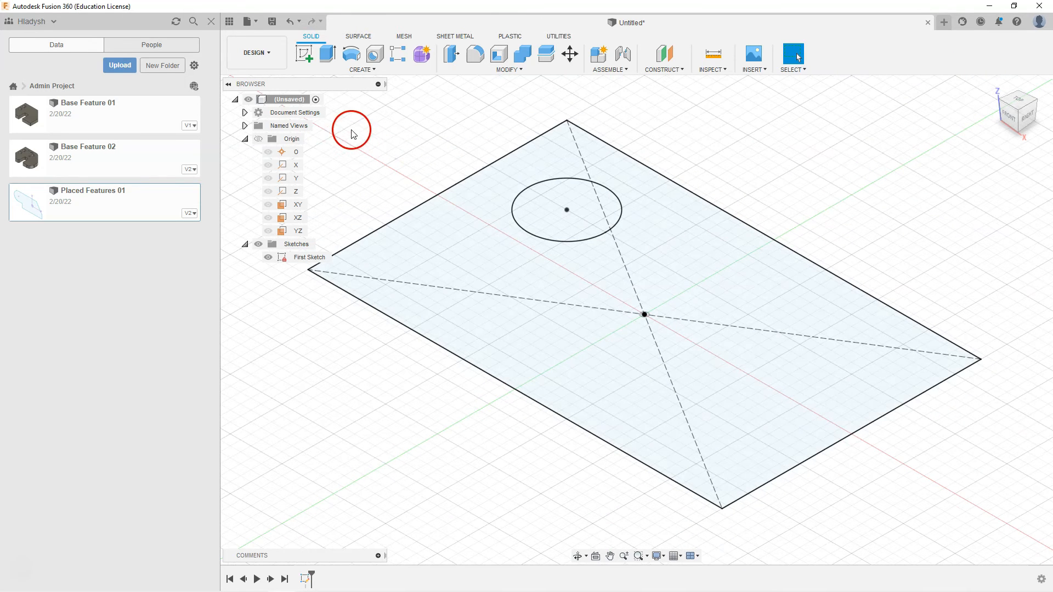
{"action": "left_click", "coordinate": [326, 54]}
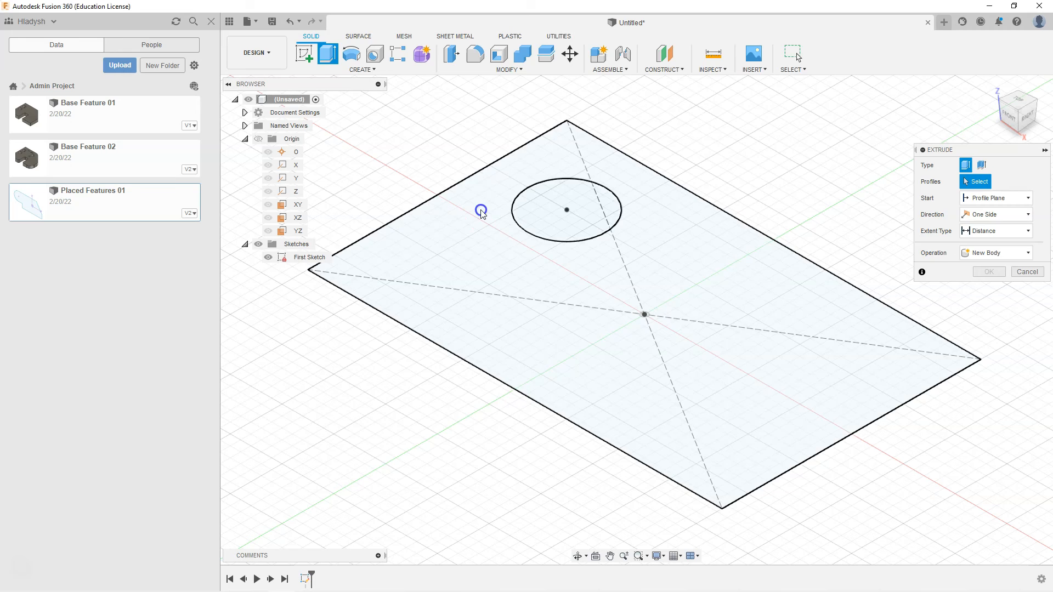
{"action": "left_click", "coordinate": [481, 213]}
{"action": "left_click_drag", "start_coordinate": [641, 305], "coordinate": [641, 271]}
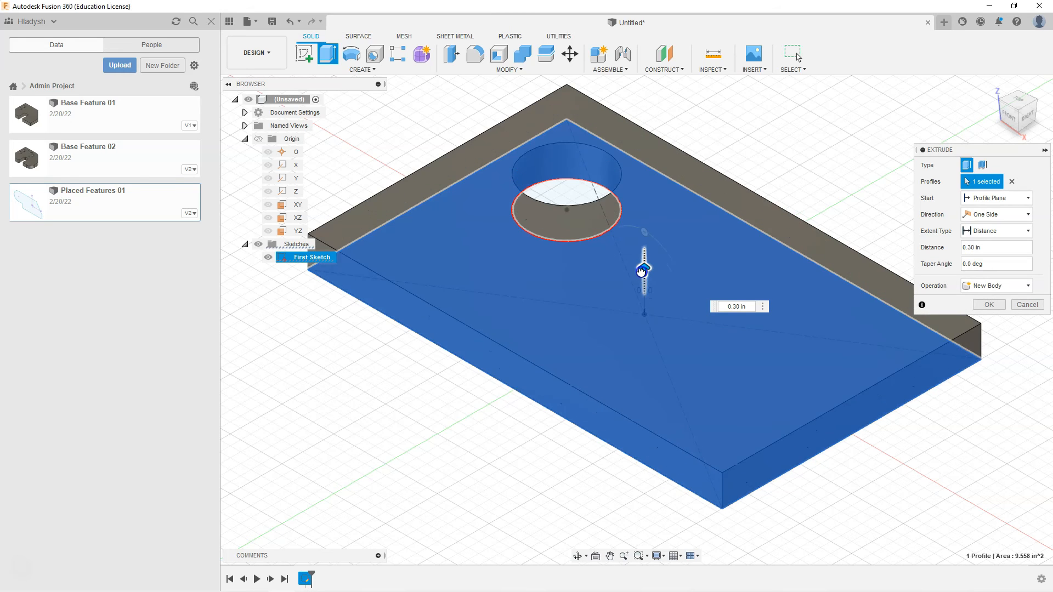
{"action": "left_click", "coordinate": [989, 305]}
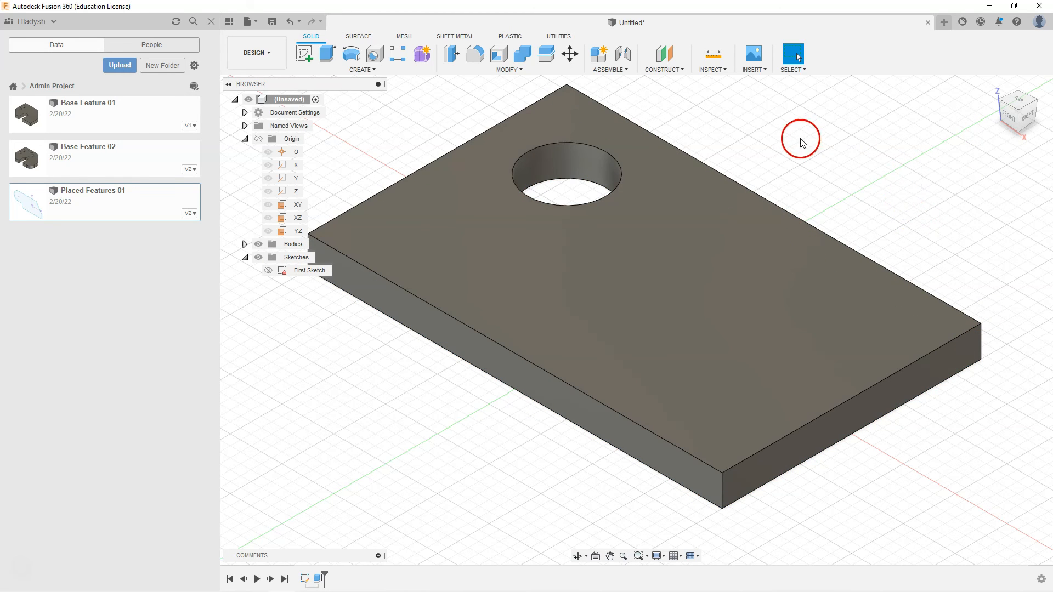
{"action": "scroll", "coordinate": [831, 237], "scroll_direction": "up", "scroll_amount": 2}
{"action": "scroll", "coordinate": [830, 241], "scroll_direction": "down", "scroll_amount": 3}
{"action": "scroll", "coordinate": [746, 265], "scroll_direction": "up", "scroll_amount": 1}
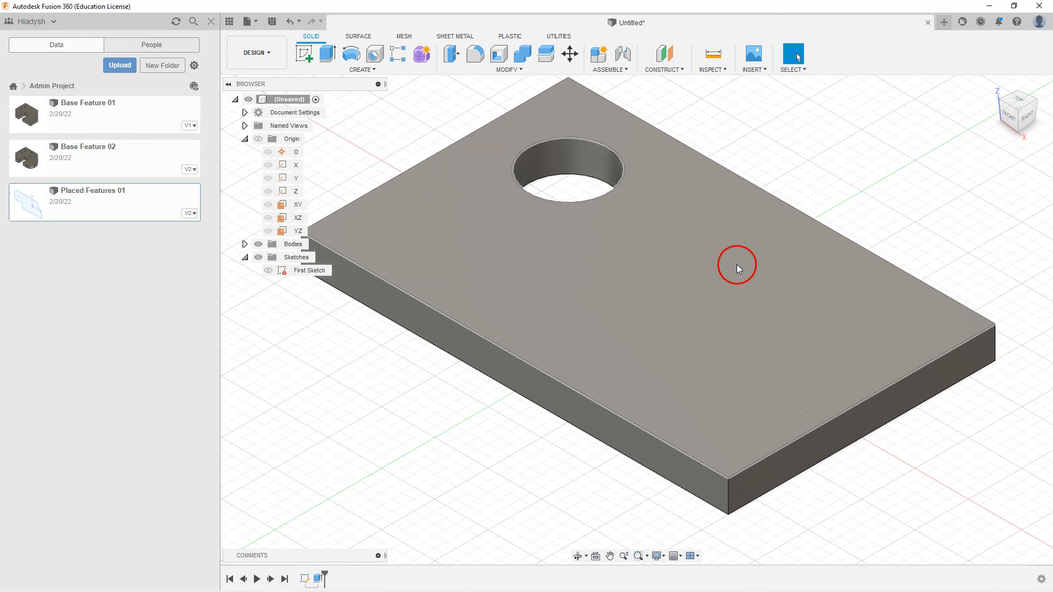